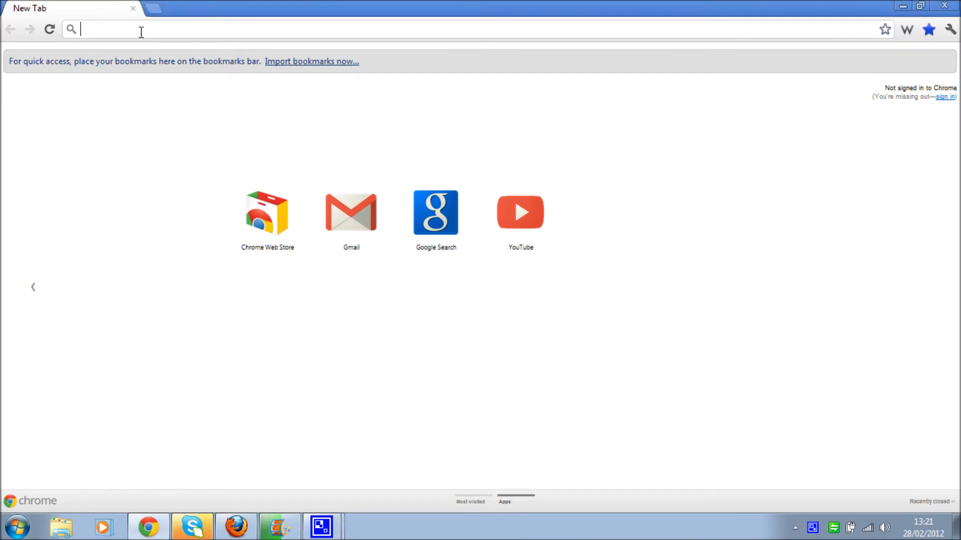
# - Open the website johncampbellmac.com in the browser
pyautogui.write('johncampbellmac.com')
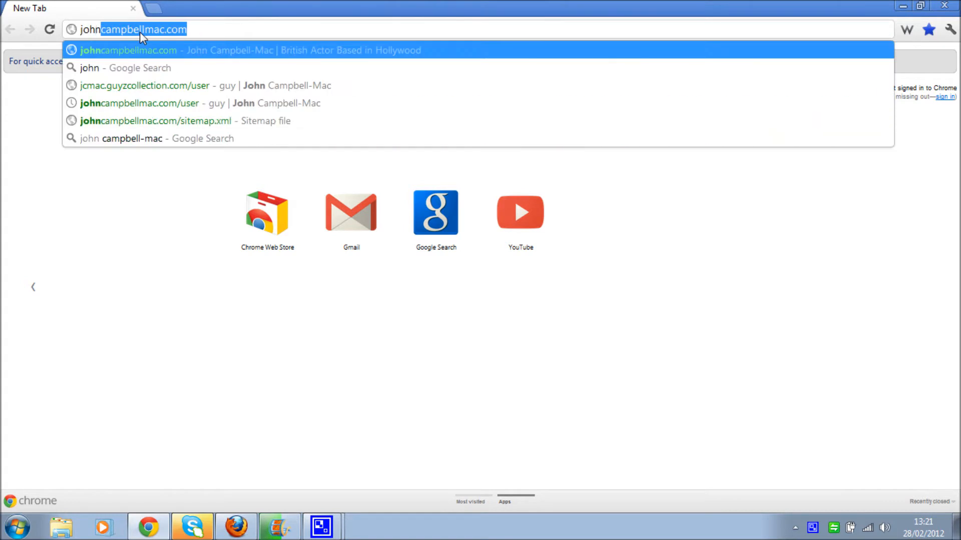
pyautogui.press('Return')
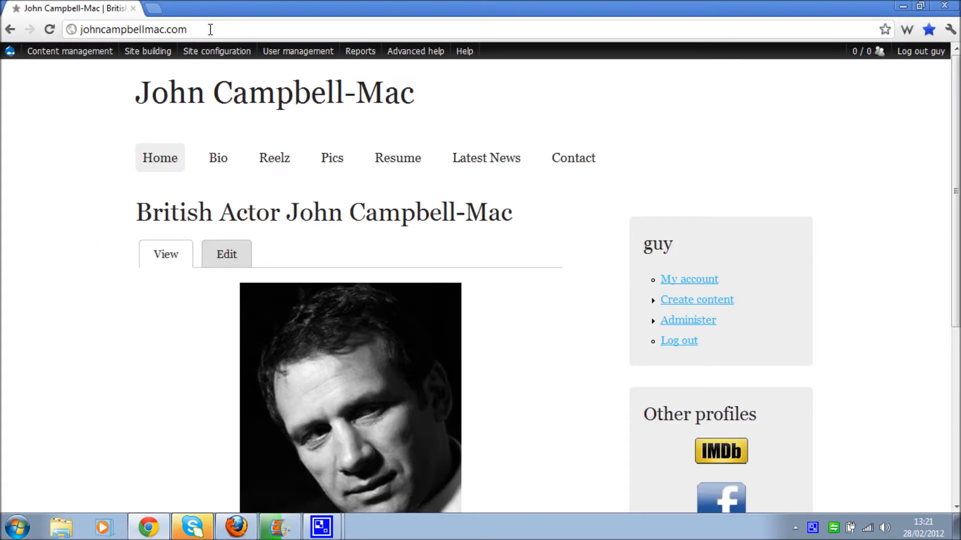
pyautogui.click(205, 28)
pyautogui.click(203, 27)
# - Open the form for adding a new content type to the site
pyautogui.moveTo(266, 50)
pyautogui.moveTo(97, 57)
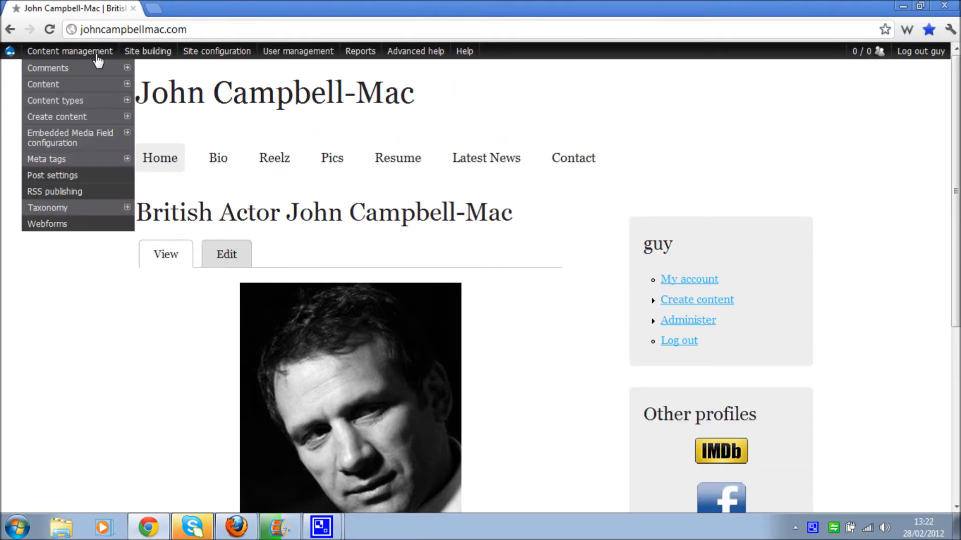
pyautogui.moveTo(97, 104)
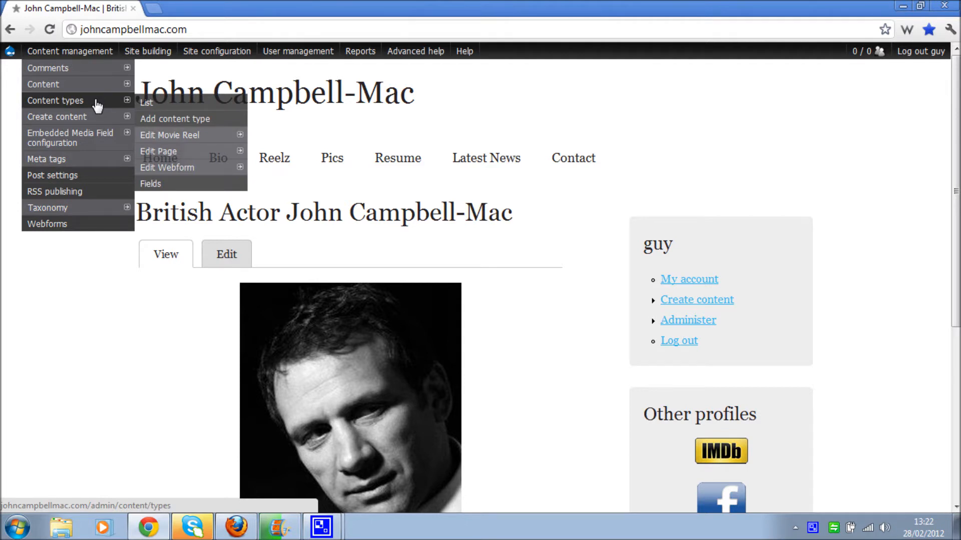
pyautogui.click(175, 120)
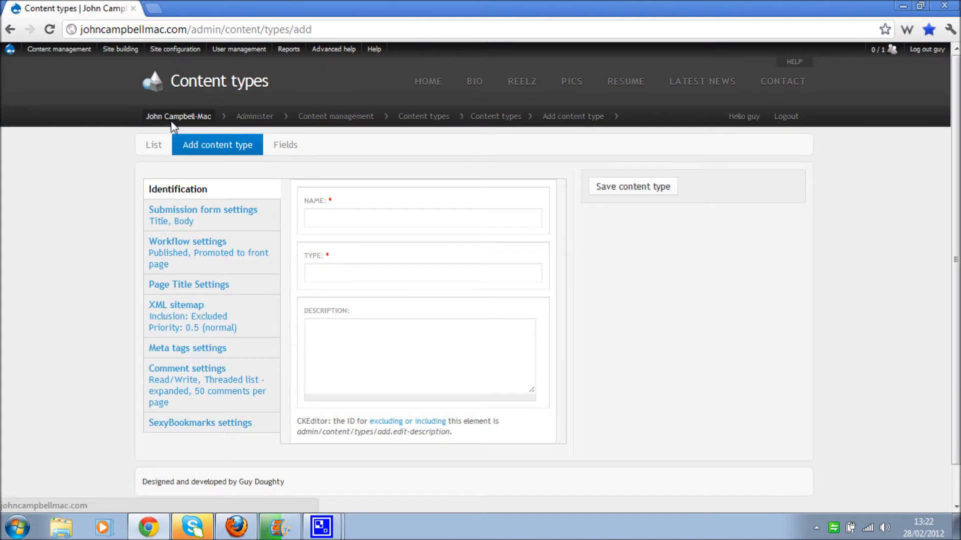
# - Name the new content type Blog and set its machine-readable type to blog
pyautogui.click(390, 217)
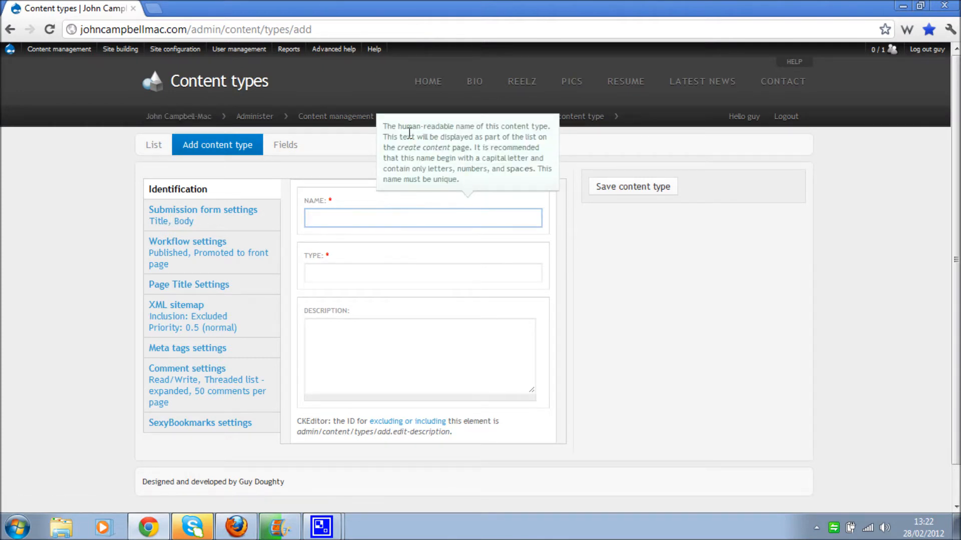
pyautogui.moveTo(386, 129); pyautogui.dragTo(473, 183)
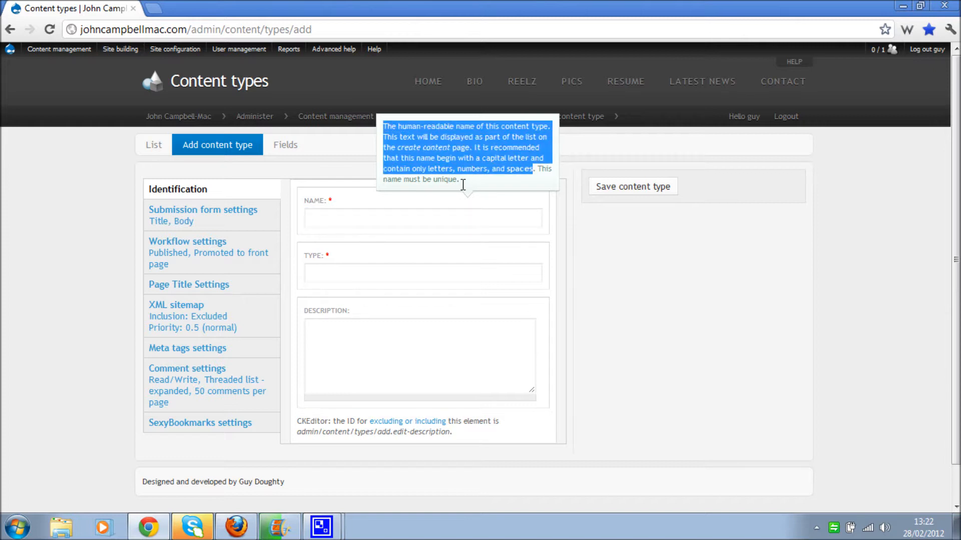
pyautogui.click(341, 221)
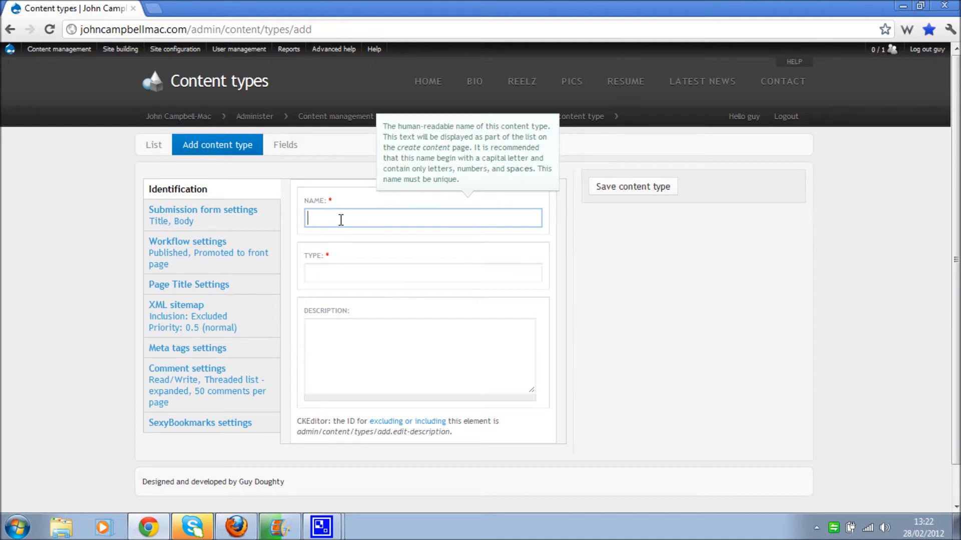
pyautogui.write('Blog')
pyautogui.press('Tab')
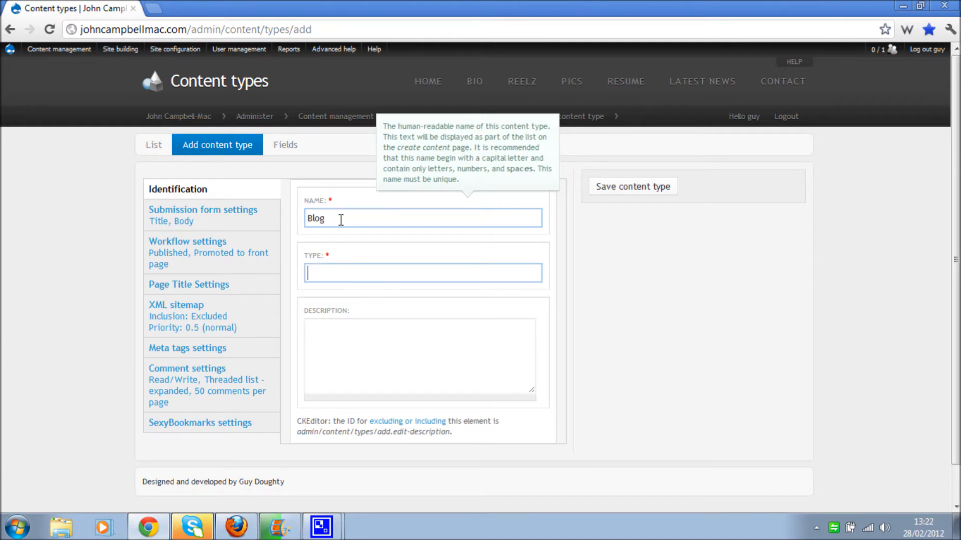
pyautogui.moveTo(361, 259)
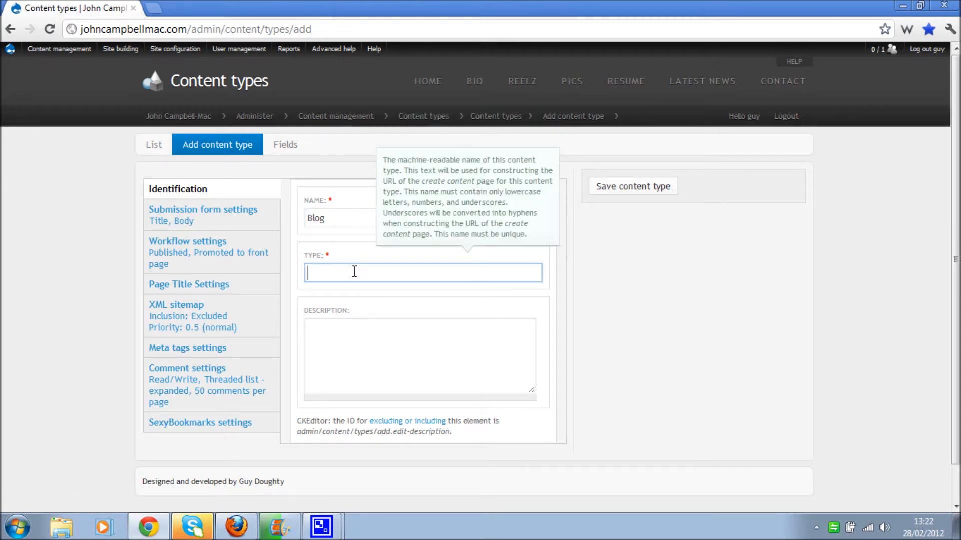
pyautogui.write('blog')
# - Enter the content type's description as "Use this content type to create a new blog post"
pyautogui.click(347, 338)
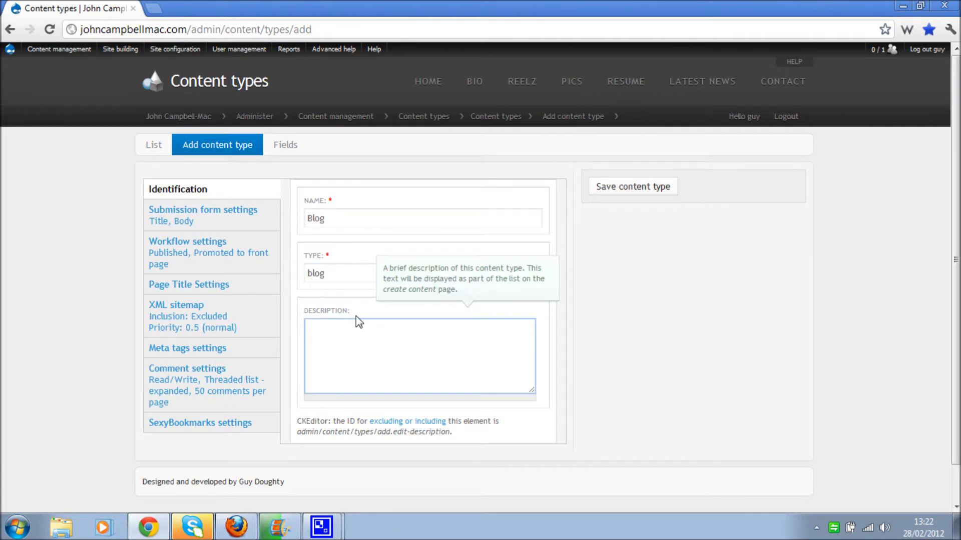
pyautogui.write('Use this content type to create a ')
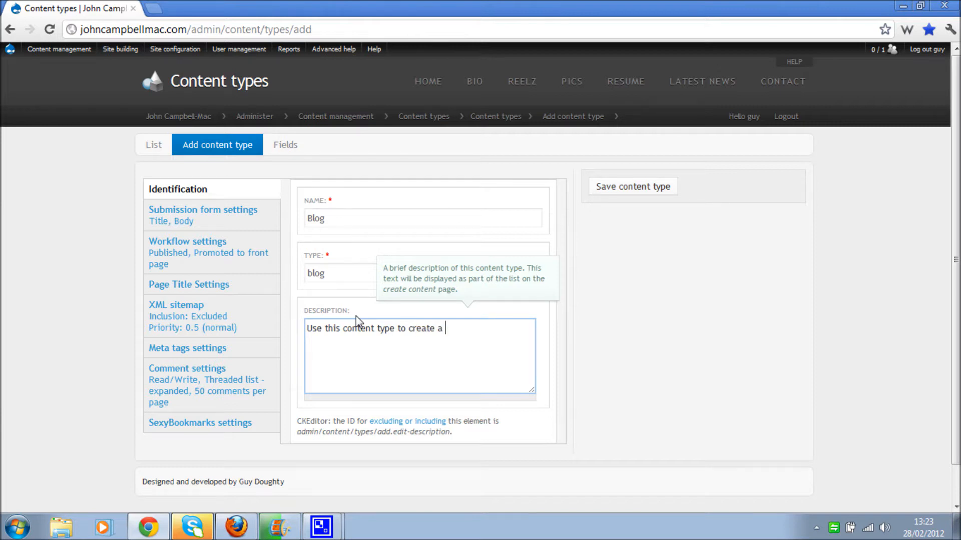
pyautogui.write('new blog post')
# - Review the submission form settings, including the title and body field labels and the submission guidelines
pyautogui.click(195, 218)
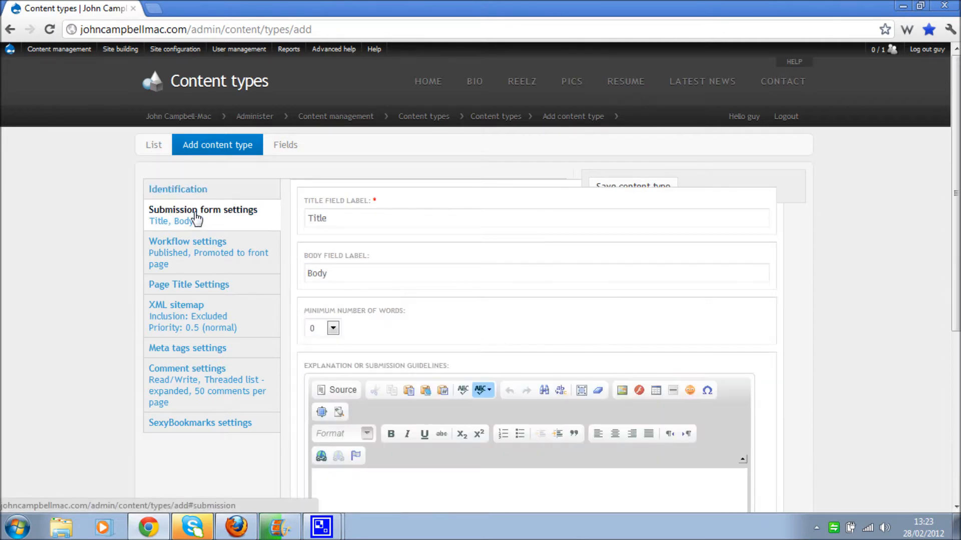
pyautogui.click(365, 215)
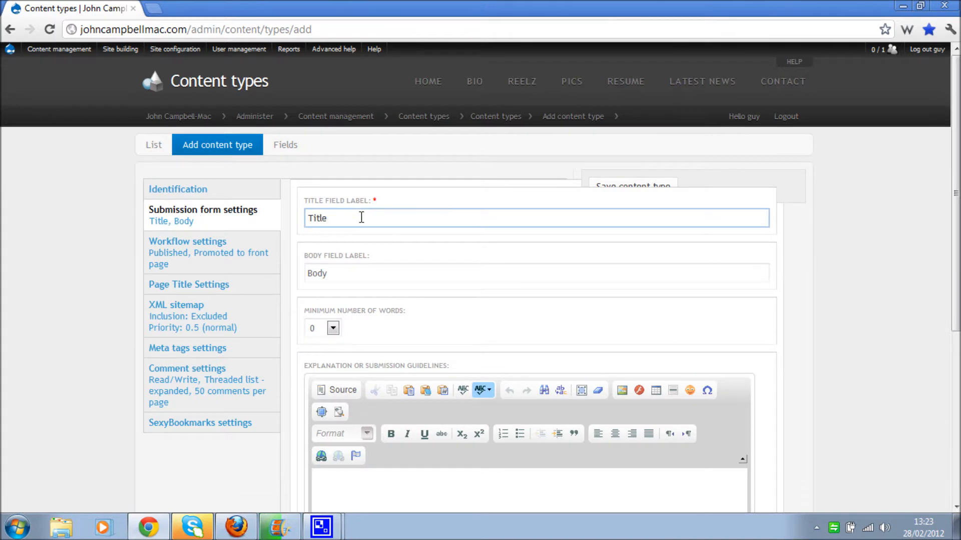
pyautogui.scroll(-3, 365, 215)
pyautogui.moveTo(337, 148)
pyautogui.mouseDown()
pyautogui.moveTo(320, 149)
pyautogui.moveTo(346, 149)
pyautogui.mouseUp()
pyautogui.click(343, 203)
pyautogui.moveTo(343, 203); pyautogui.dragTo(282, 202)
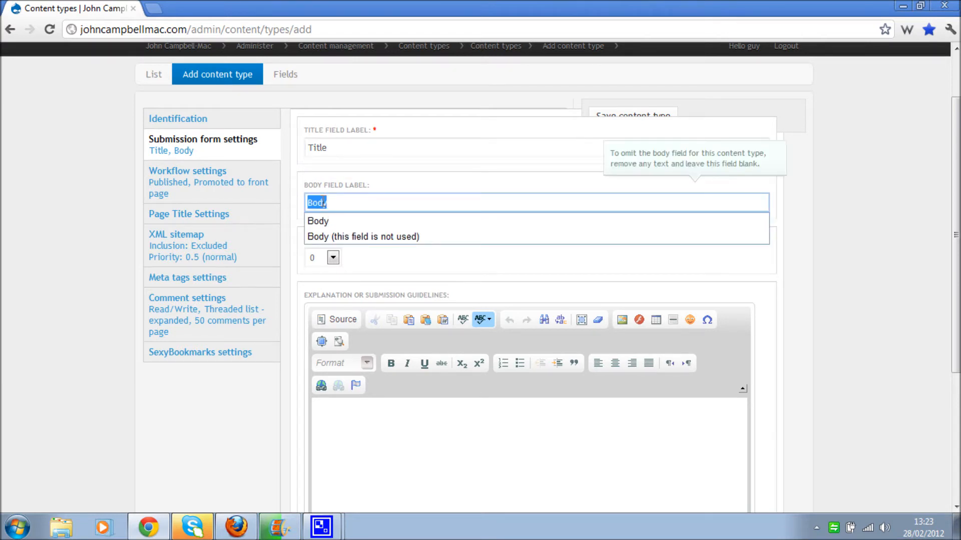
pyautogui.press('Down')
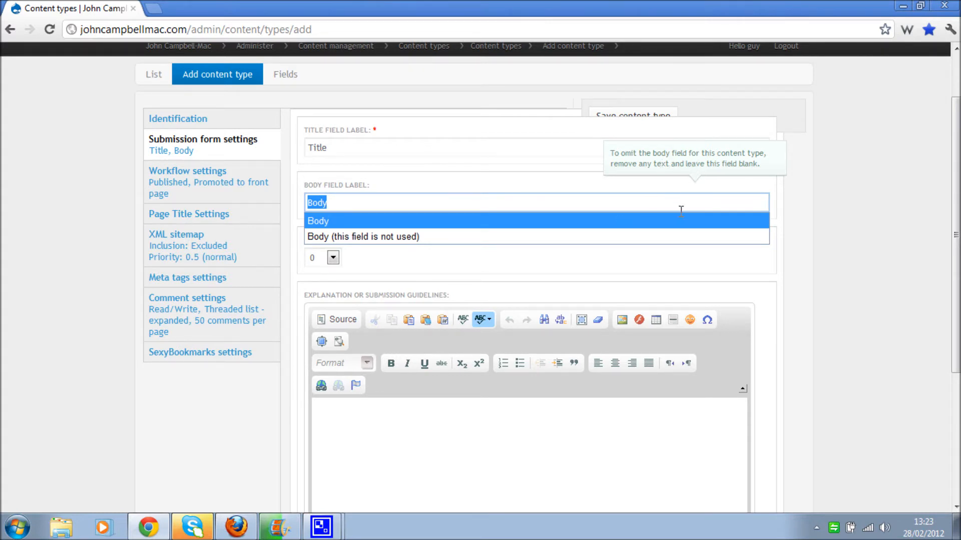
pyautogui.click(402, 199)
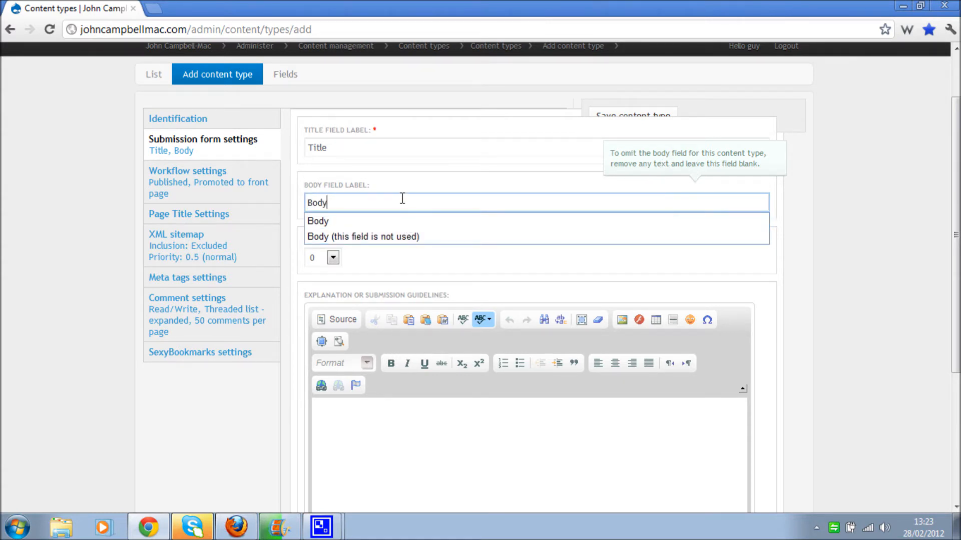
pyautogui.press('Escape')
pyautogui.scroll(-3, 310, 257)
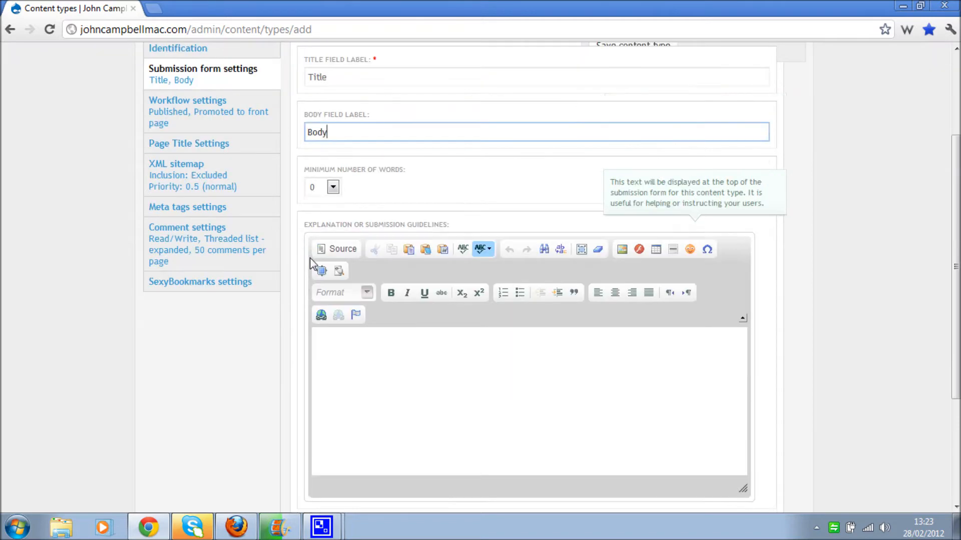
pyautogui.scroll(2, 311, 257)
pyautogui.scroll(-3, 314, 261)
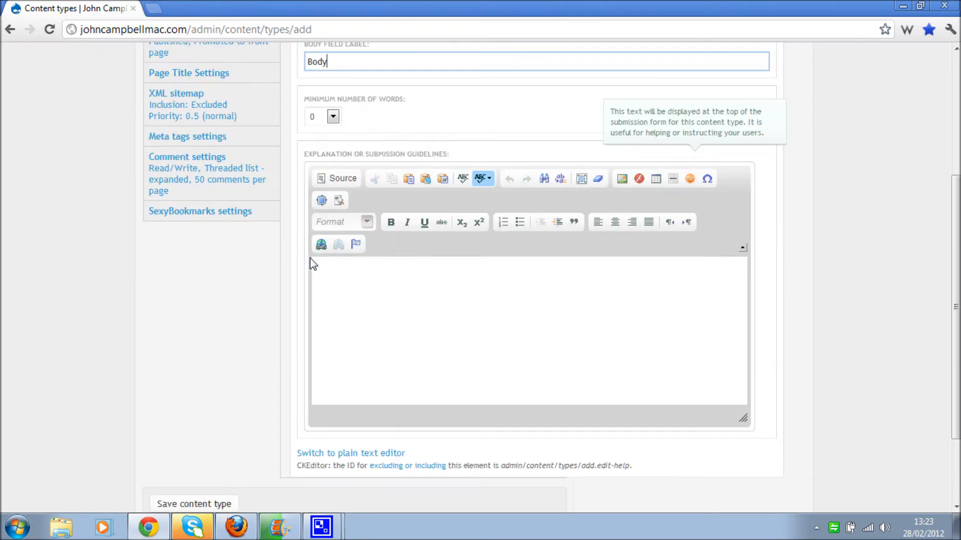
pyautogui.click(382, 251)
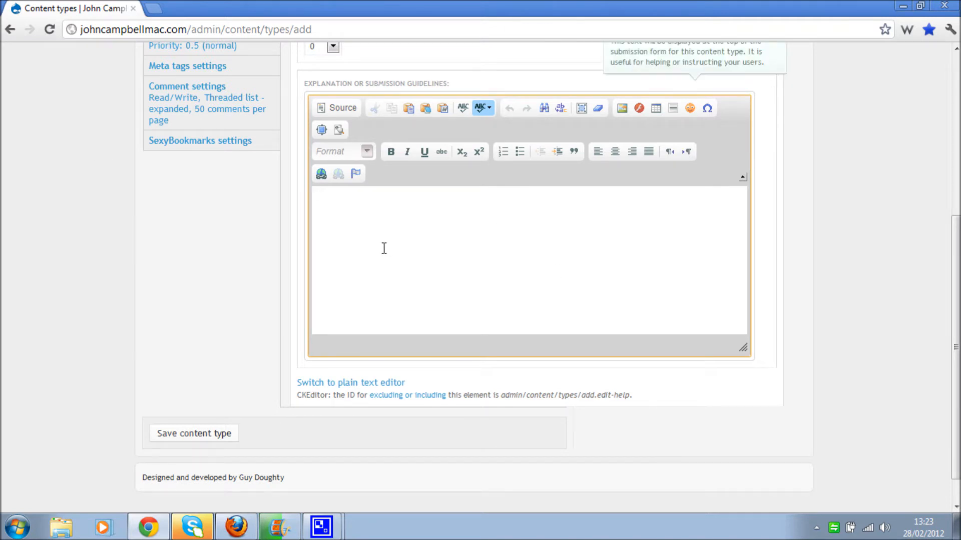
pyautogui.scroll(3, 481, 217)
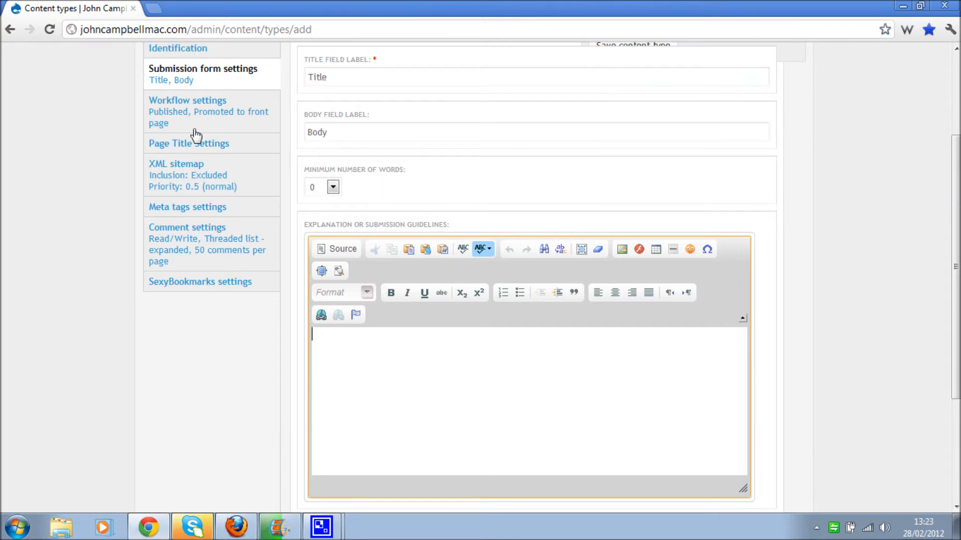
# - In the workflow settings, turn off Promoted to front page and turn on Create new revision
pyautogui.click(221, 124)
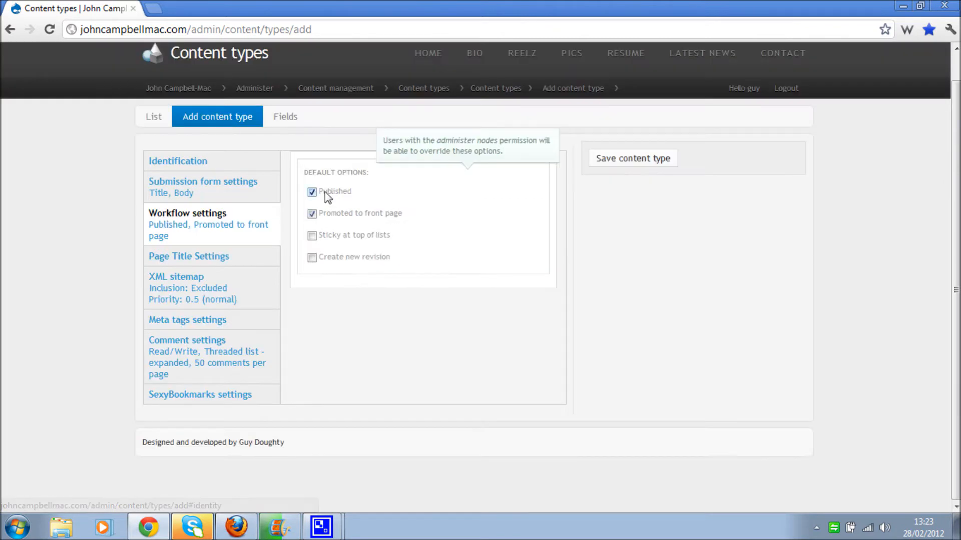
pyautogui.click(342, 215)
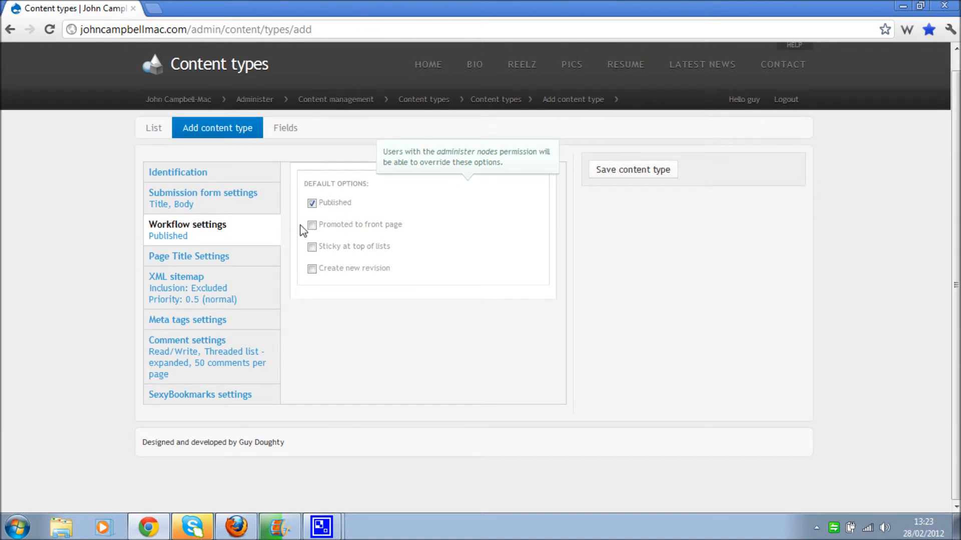
pyautogui.click(310, 271)
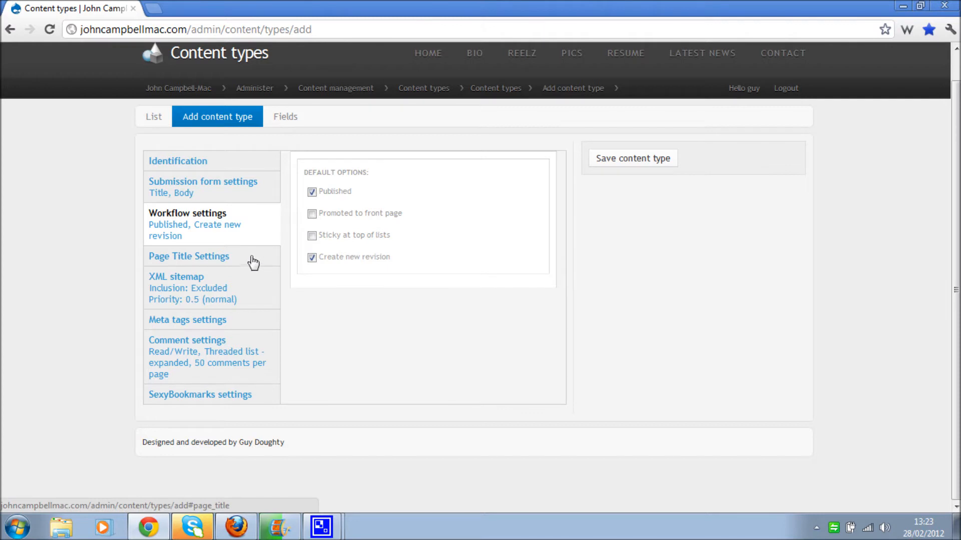
# - Enable showing the page title field and set the content type's XML sitemap inclusion to Included
pyautogui.click(244, 261)
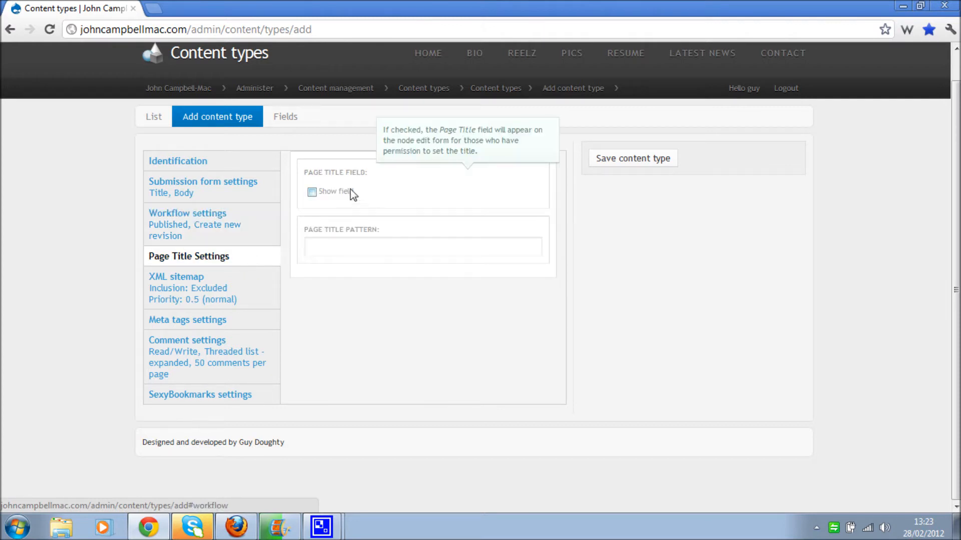
pyautogui.click(311, 192)
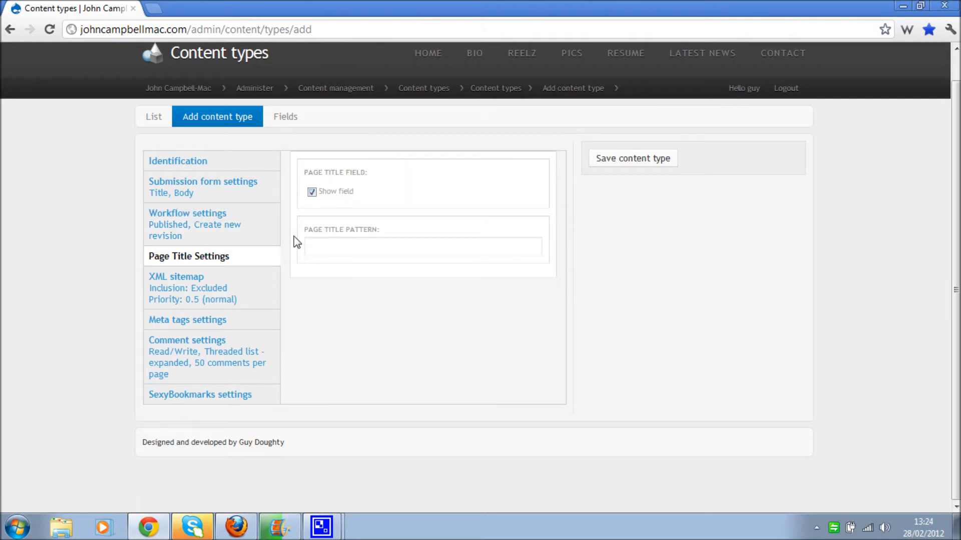
pyautogui.click(234, 295)
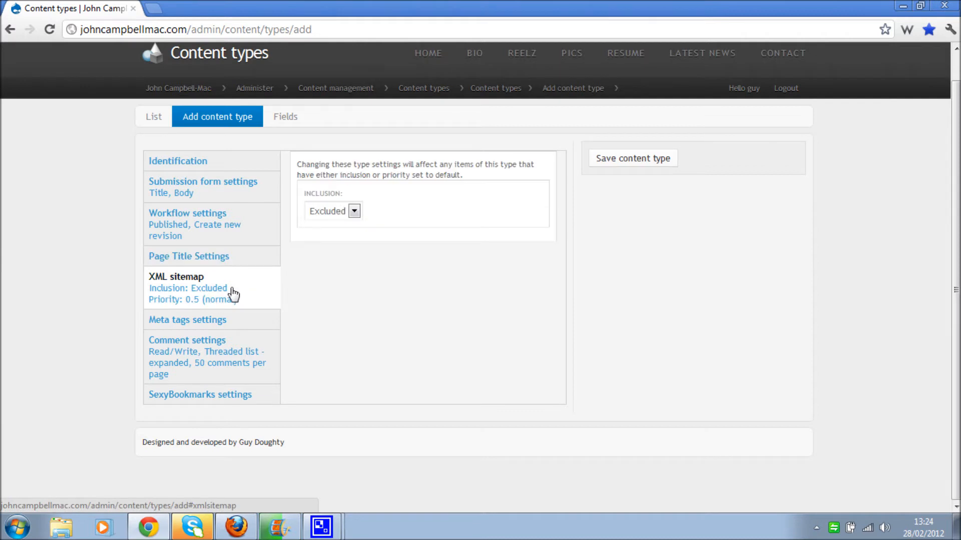
pyautogui.click(338, 214)
pyautogui.click(329, 226)
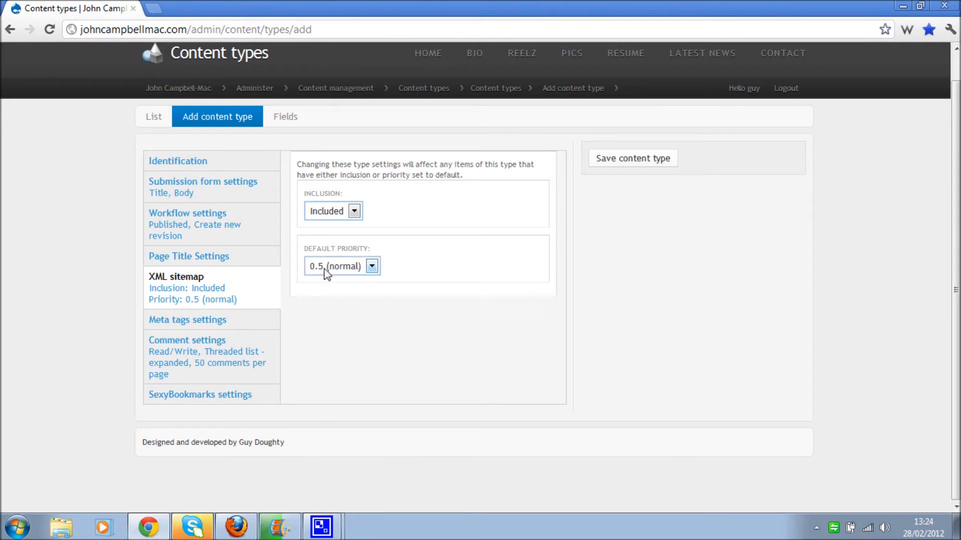
# - Try turning off meta tag content generation, and restore generating it when the meta tag content is empty
pyautogui.click(156, 322)
pyautogui.scroll(-3, 333, 287)
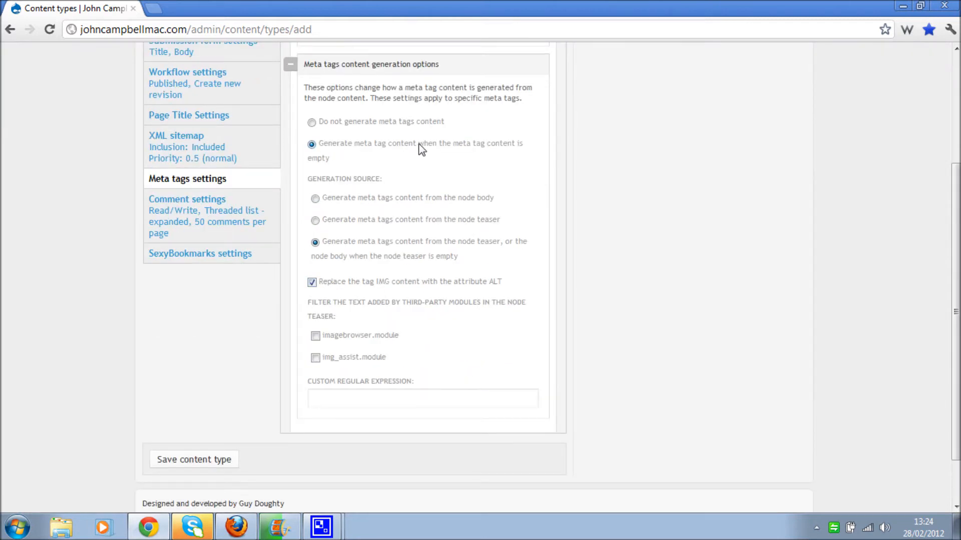
pyautogui.click(395, 121)
pyautogui.click(391, 142)
pyautogui.scroll(-1, 391, 175)
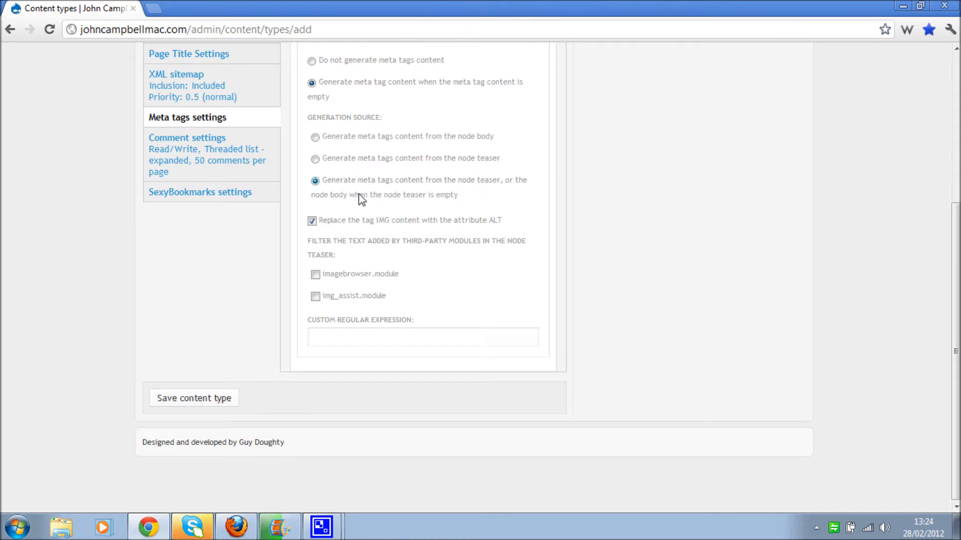
# - Check the comment settings and SexyBookmarks settings, and save the Blog content type
pyautogui.click(237, 161)
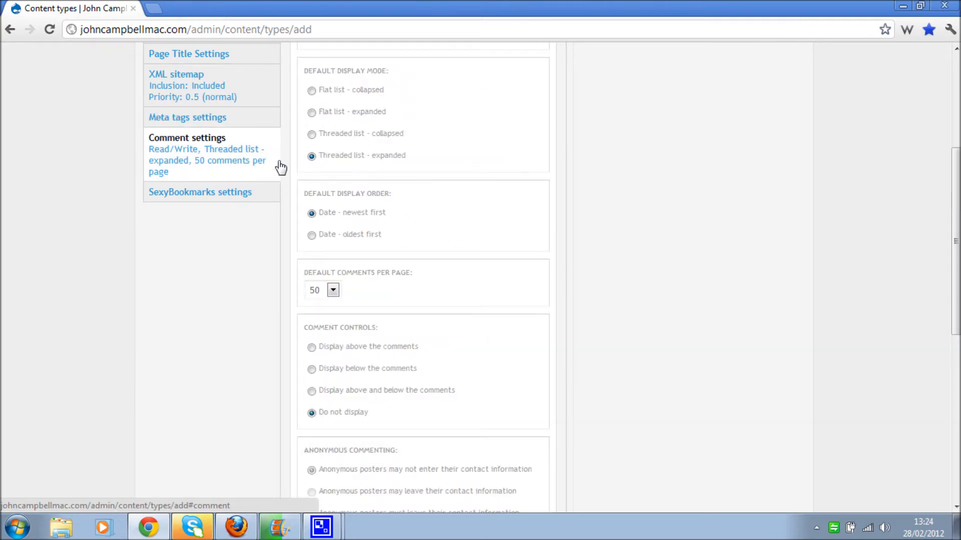
pyautogui.scroll(2, 282, 171)
pyautogui.scroll(-1, 285, 174)
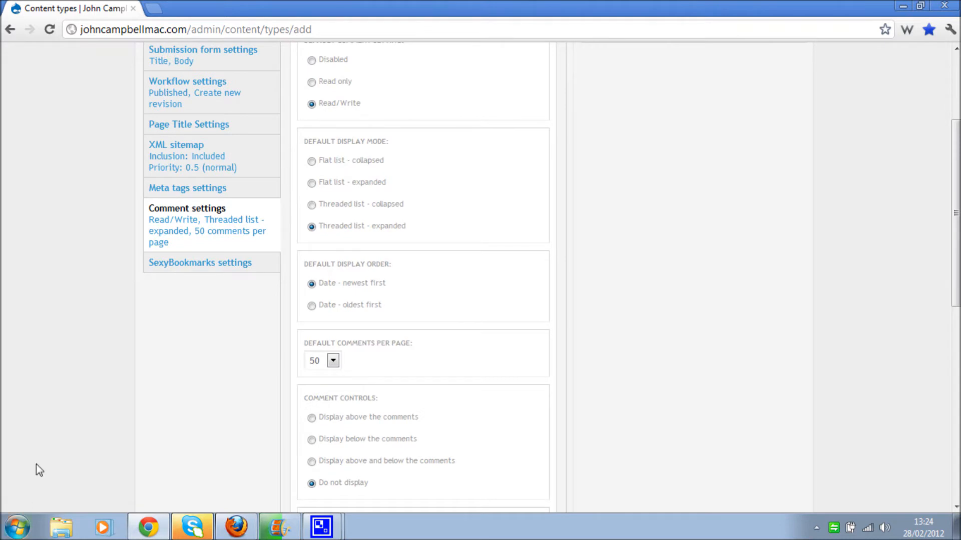
pyautogui.click(203, 265)
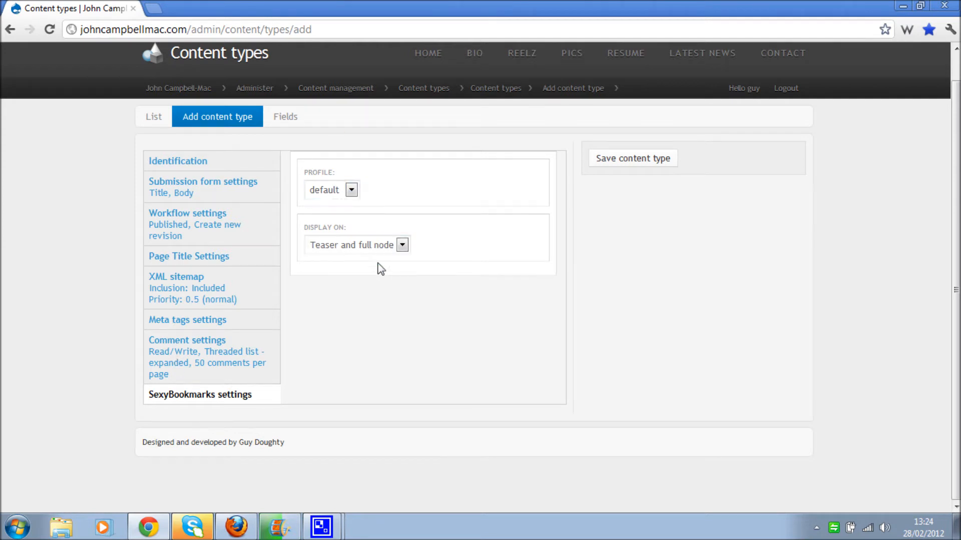
pyautogui.click(628, 165)
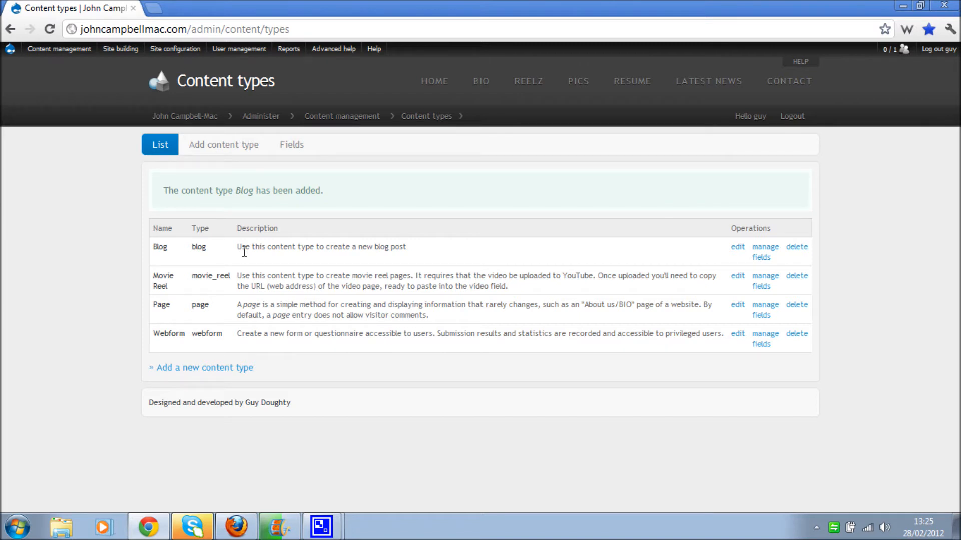
# - Start creating a new content item of the Blog type
pyautogui.moveTo(51, 48)
pyautogui.moveTo(59, 64)
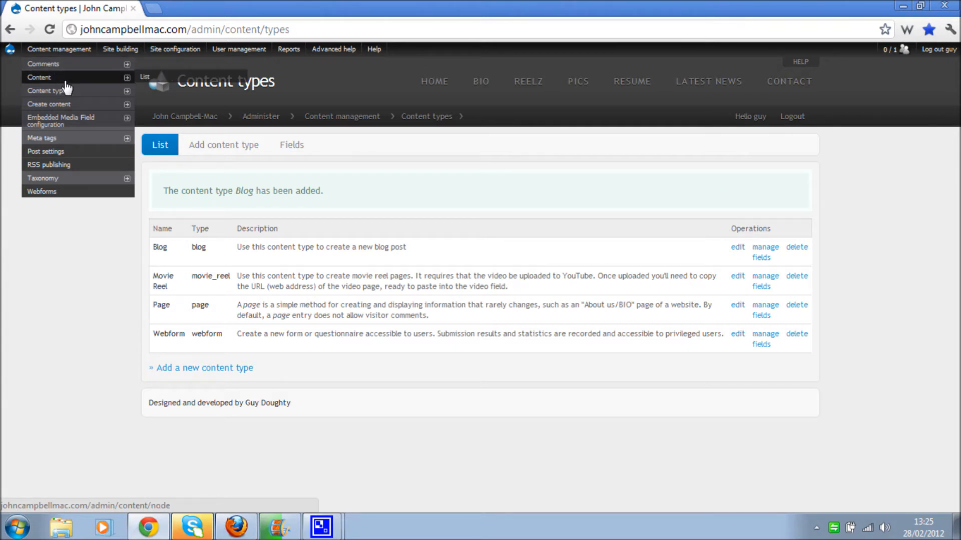
pyautogui.moveTo(82, 96)
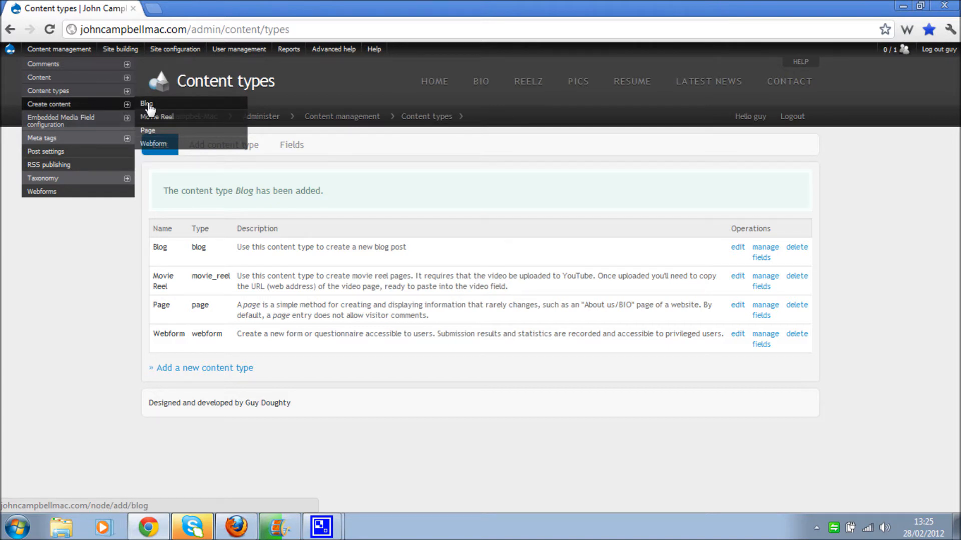
pyautogui.click(149, 105)
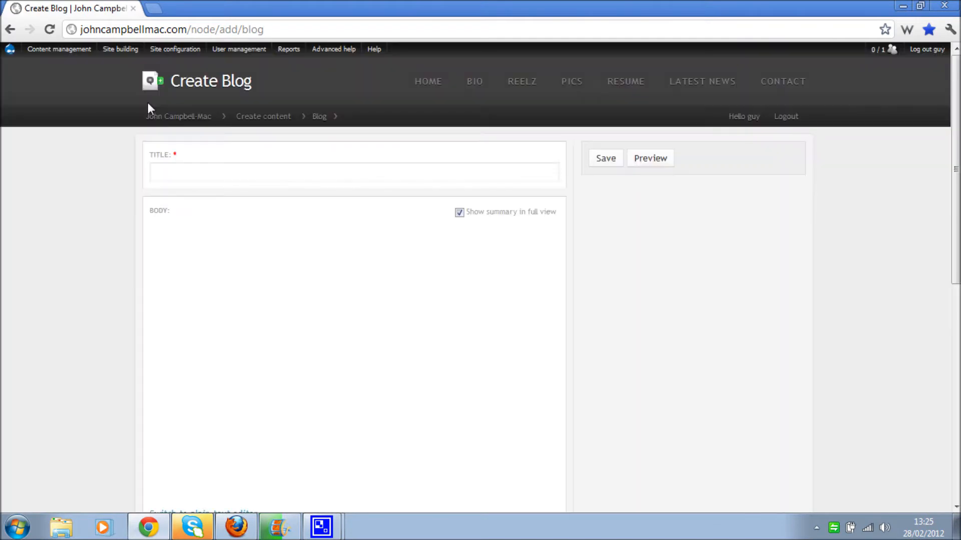
# - Enter "My first blog post about something" as the blog post's title
pyautogui.click(190, 171)
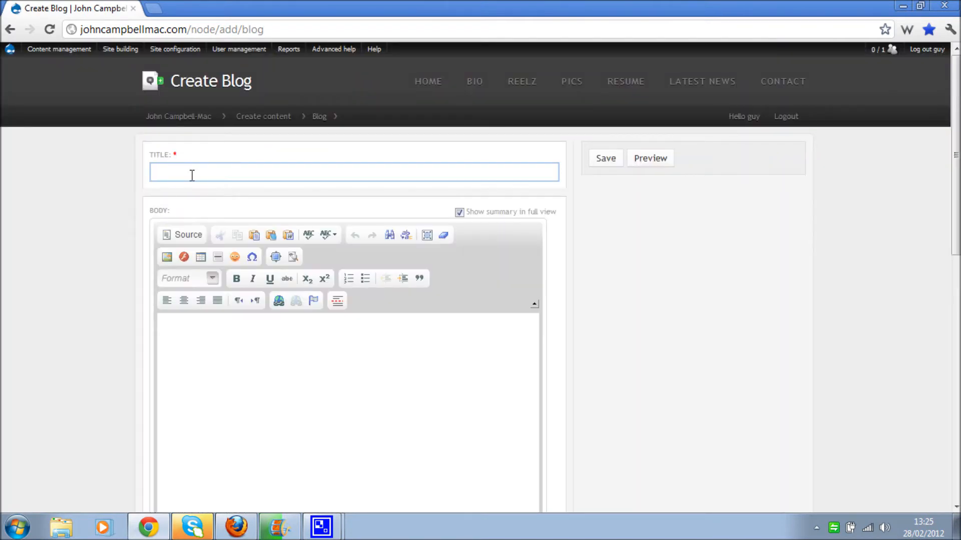
pyautogui.write('My new')
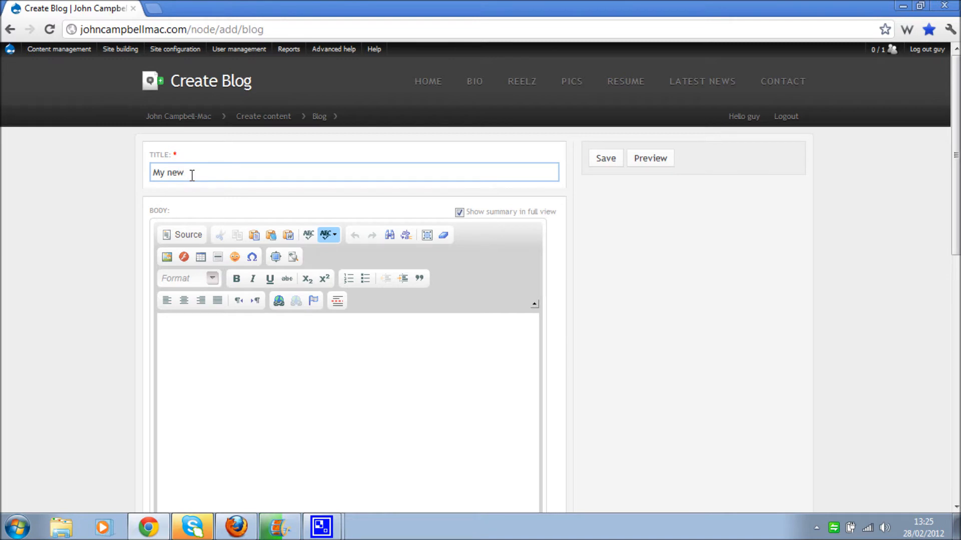
pyautogui.press('BackSpace')
pyautogui.press('BackSpace')
pyautogui.press('BackSpace')
pyautogui.write('first blog poa')
pyautogui.press('BackSpace')
pyautogui.write('st about somt')
pyautogui.press('BackSpace')
pyautogui.write('ething')
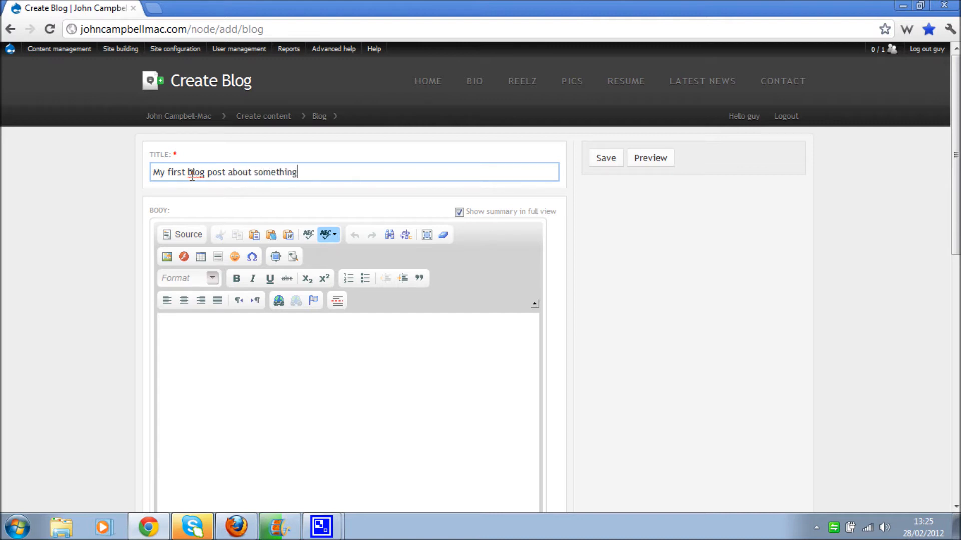
pyautogui.click(122, 254)
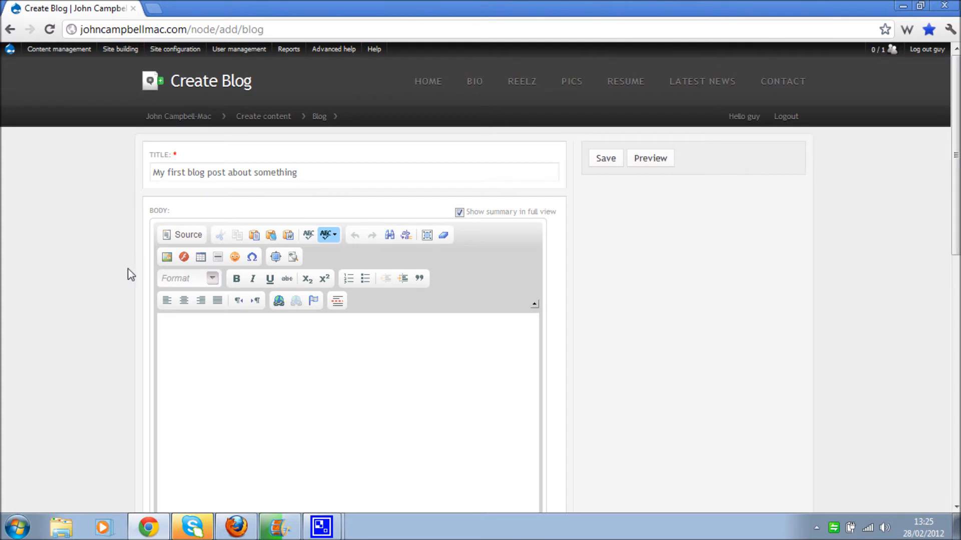
# - Insert the word "example" before "blog" in the title, making it "My first example blog post about something"
pyautogui.click(184, 176)
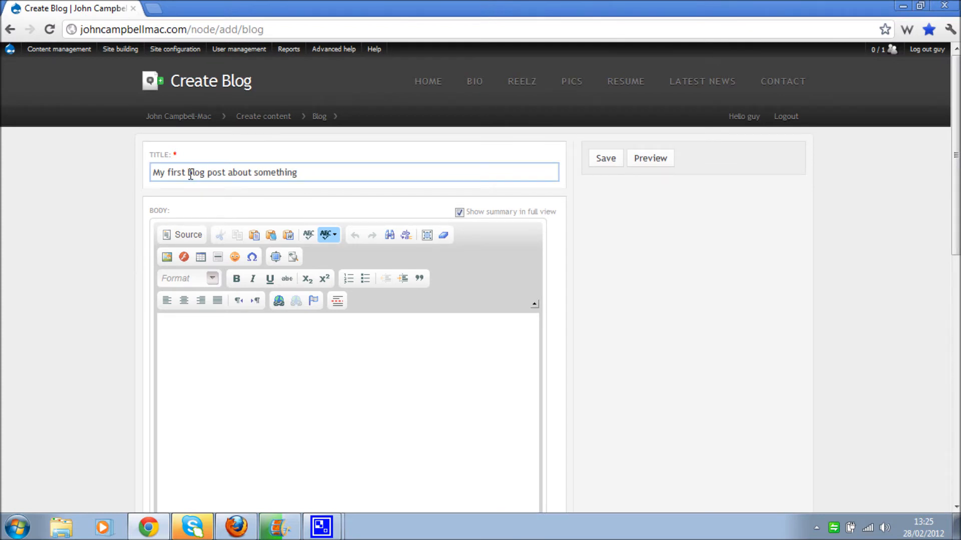
pyautogui.write('example')
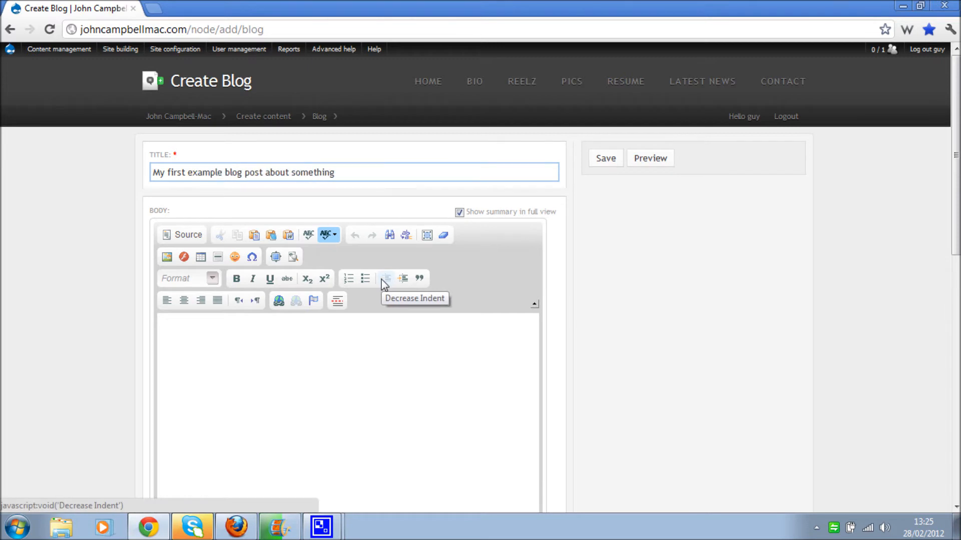
pyautogui.press('Right')
pyautogui.press('Right')
pyautogui.press('Right')
pyautogui.press('Right')
pyautogui.press('Right')
pyautogui.press('Right')
pyautogui.press('Right')
pyautogui.press('Right')
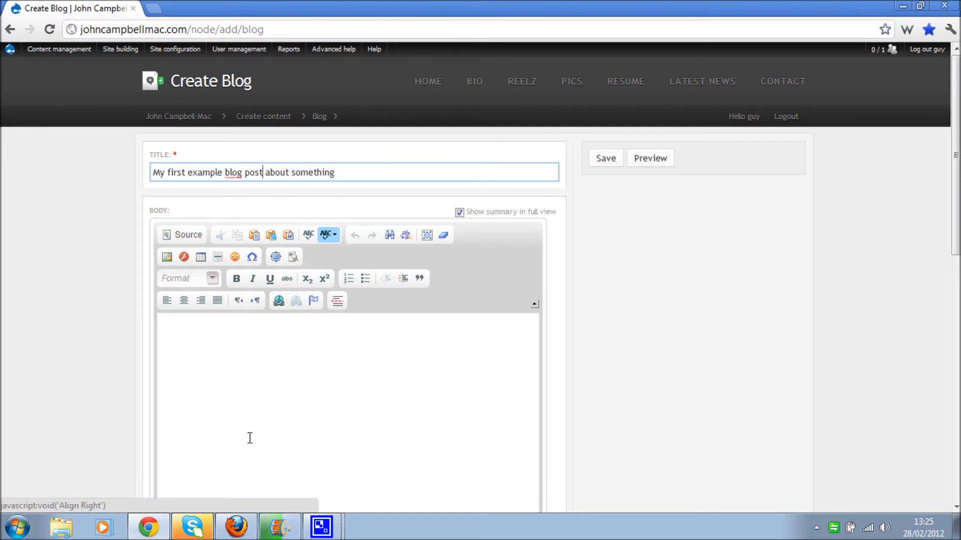
# - Write "This is just an example...." in the body of the blog post
pyautogui.click(236, 384)
pyautogui.write('This is jus')
pyautogui.write('t a a')
pyautogui.press('BackSpace')
pyautogui.press('BackSpace')
pyautogui.write('n ')
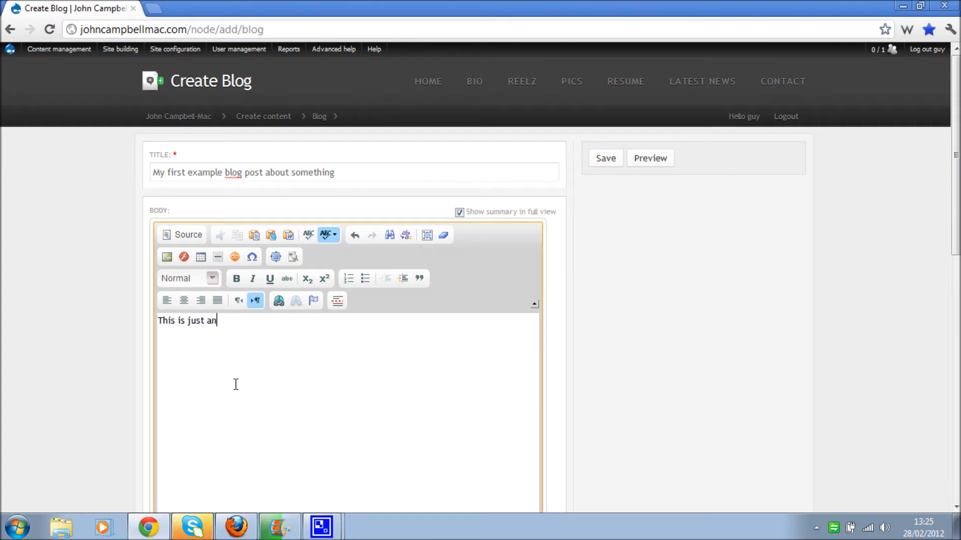
pyautogui.write('example')
# - Copy the body sentence and paste it repeatedly to fill out the first paragraph
pyautogui.hotkey('ctrl', 'a')
pyautogui.hotkey('ctrl', 'c')
pyautogui.hotkey('ctrl', 'v')
pyautogui.hotkey('ctrl', 'v')
pyautogui.hotkey('ctrl', 'v')
pyautogui.hotkey('ctrl', 'v')
pyautogui.hotkey('ctrl', 'v')
pyautogui.hotkey('ctrl', 'v')
pyautogui.hotkey('ctrl', 'v')
pyautogui.hotkey('ctrl', 'v')
pyautogui.hotkey('ctrl', 'v')
pyautogui.hotkey('ctrl', 'v')
pyautogui.hotkey('ctrl', 'v')
# - Add a second and a third body paragraph made of repeated pastes of the copied sentence
pyautogui.press('Return')
pyautogui.press('Return')
pyautogui.hotkey('ctrl', 'v')
pyautogui.hotkey('ctrl', 'v')
pyautogui.hotkey('ctrl', 'v')
pyautogui.hotkey('ctrl', 'v')
pyautogui.hotkey('ctrl', 'v')
pyautogui.hotkey('ctrl', 'v')
pyautogui.hotkey('ctrl', 'v')
pyautogui.hotkey('ctrl', 'v')
pyautogui.hotkey('ctrl', 'v')
pyautogui.hotkey('ctrl', 'v')
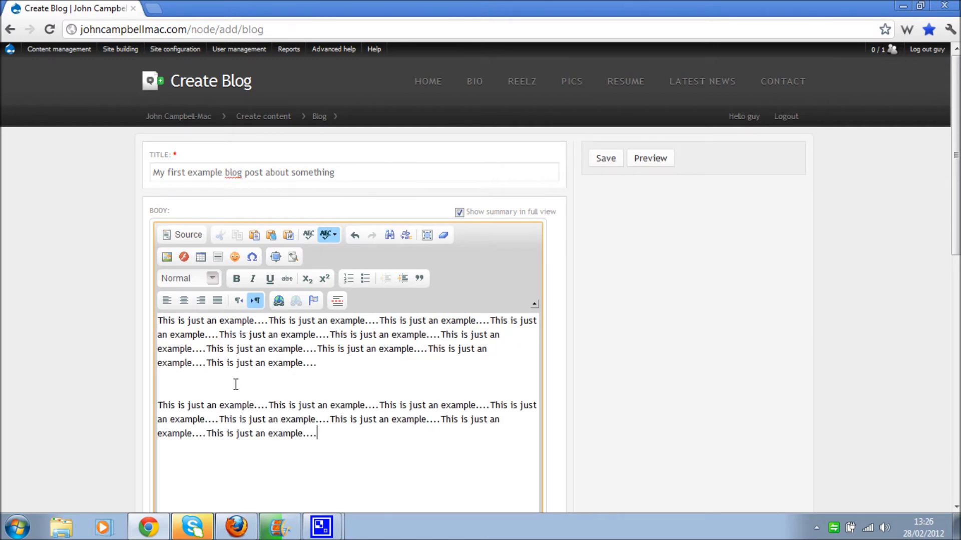
pyautogui.press('Return')
pyautogui.hotkey('ctrl', 'v')
pyautogui.hotkey('ctrl', 'v')
pyautogui.hotkey('ctrl', 'v')
pyautogui.hotkey('ctrl', 'v')
pyautogui.hotkey('ctrl', 'v')
pyautogui.hotkey('ctrl', 'v')
pyautogui.hotkey('ctrl', 'v')
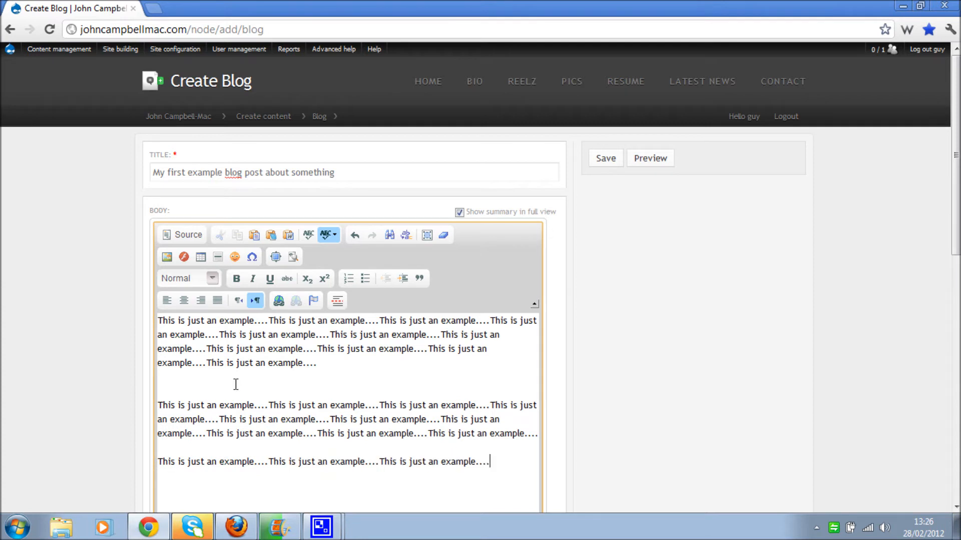
# - Delete the extra blank line between the first and second paragraphs of the body
pyautogui.press('Up')
pyautogui.press('Up')
pyautogui.press('Up')
pyautogui.press('Up')
pyautogui.press('Up')
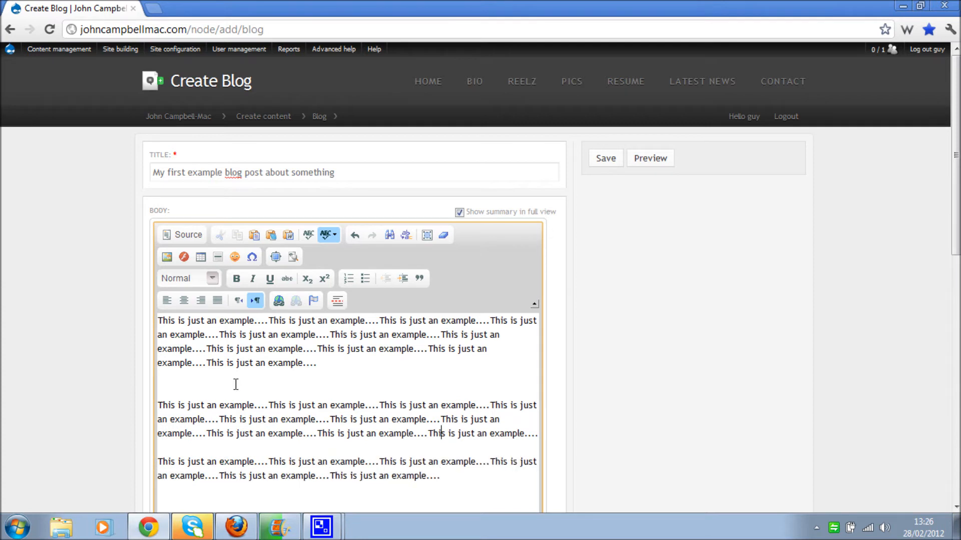
pyautogui.press('BackSpace')
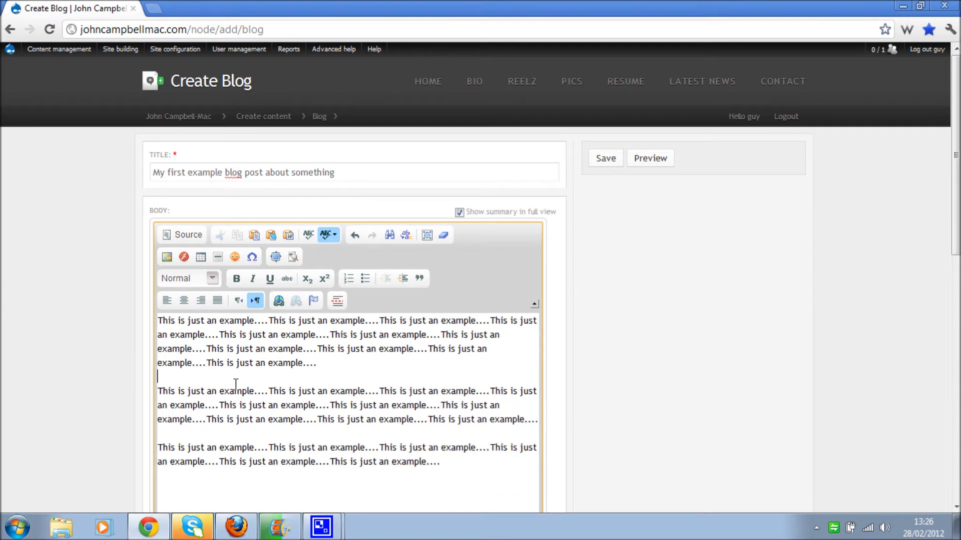
# - Examine the post's menu settings and its meta tag fields, including the description, without filling them in
pyautogui.click(43, 290)
pyautogui.scroll(-10, 43, 290)
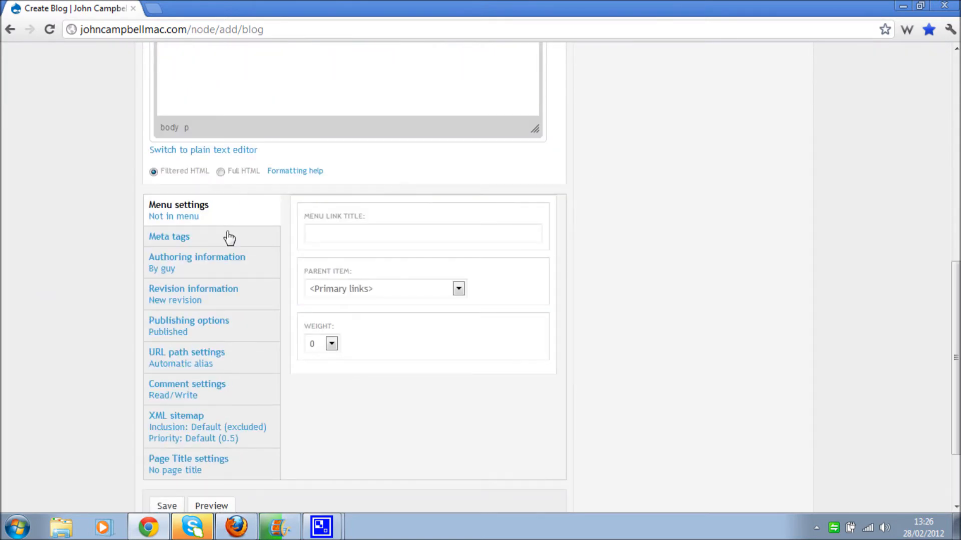
pyautogui.scroll(-2, 105, 225)
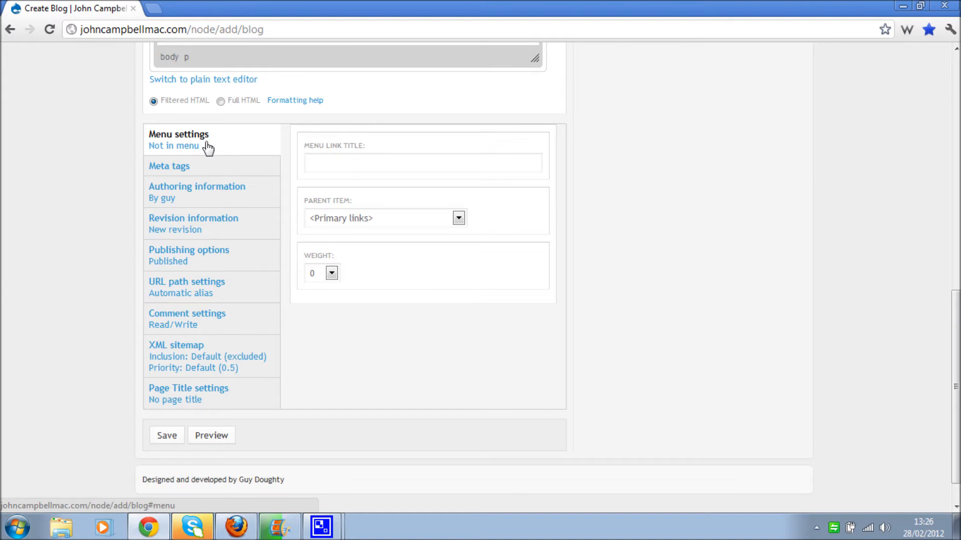
pyautogui.click(391, 170)
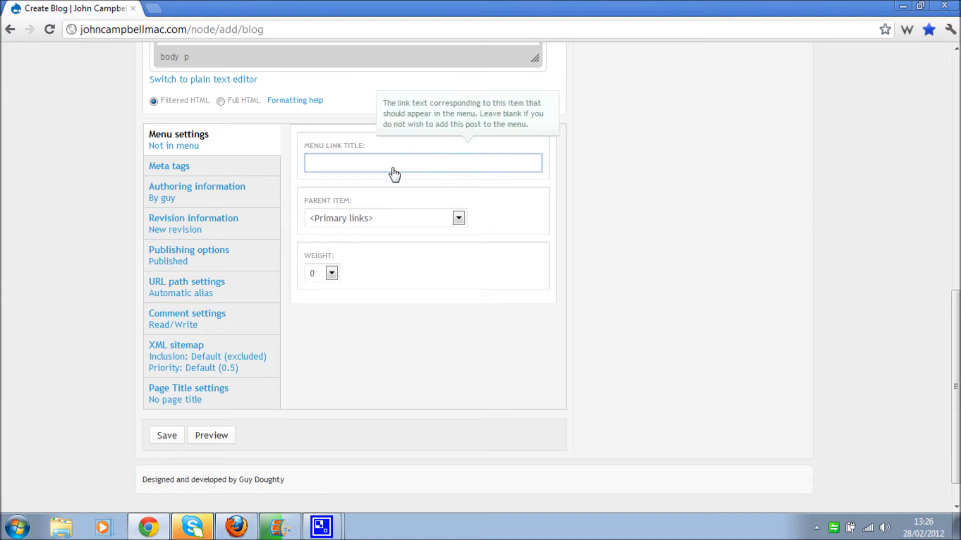
pyautogui.click(225, 169)
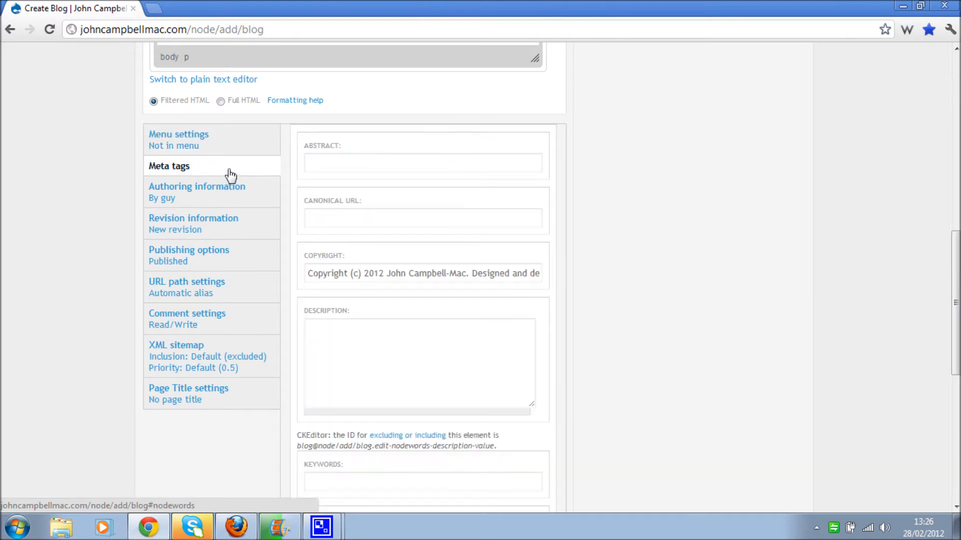
pyautogui.scroll(-3, 307, 247)
pyautogui.click(319, 243)
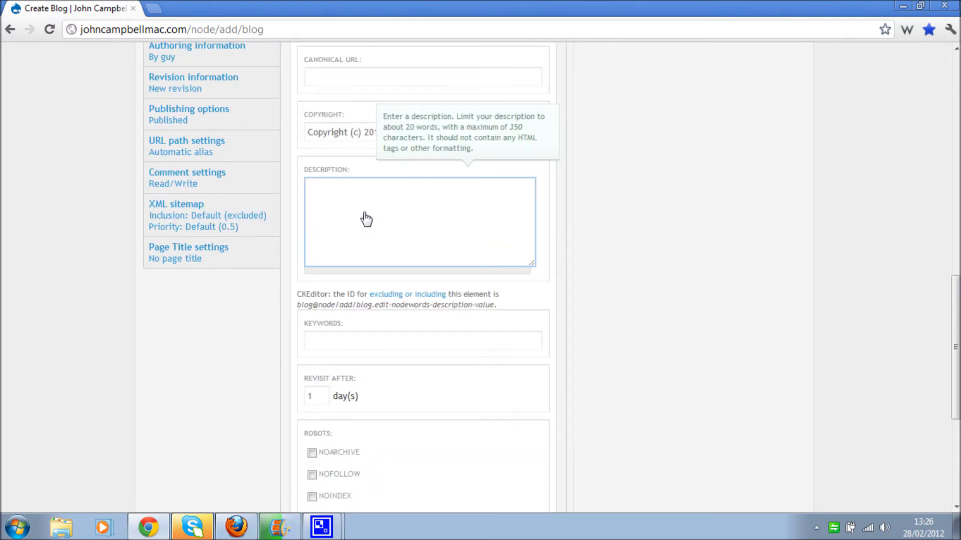
pyautogui.scroll(1, 363, 221)
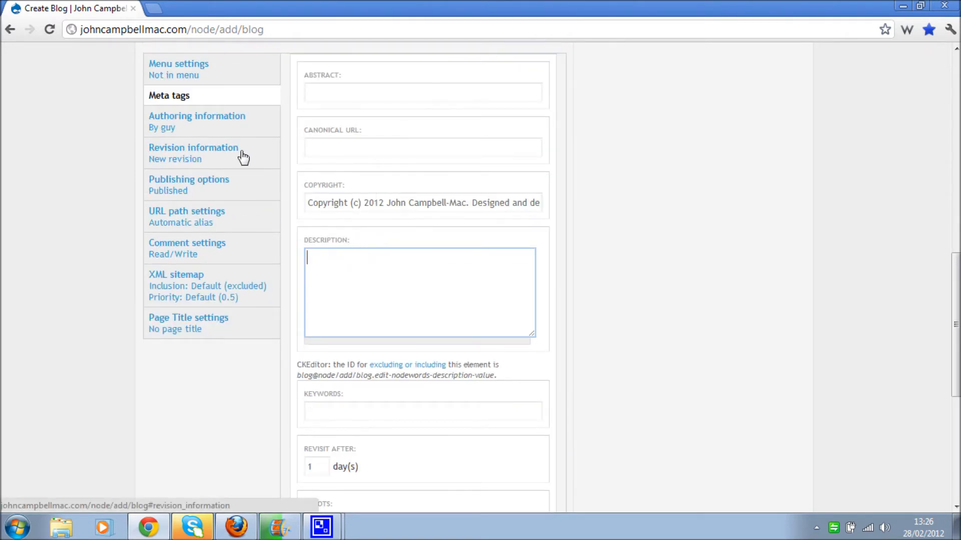
# - In the authoring information, change the post's author to the site owner's user account
pyautogui.click(216, 123)
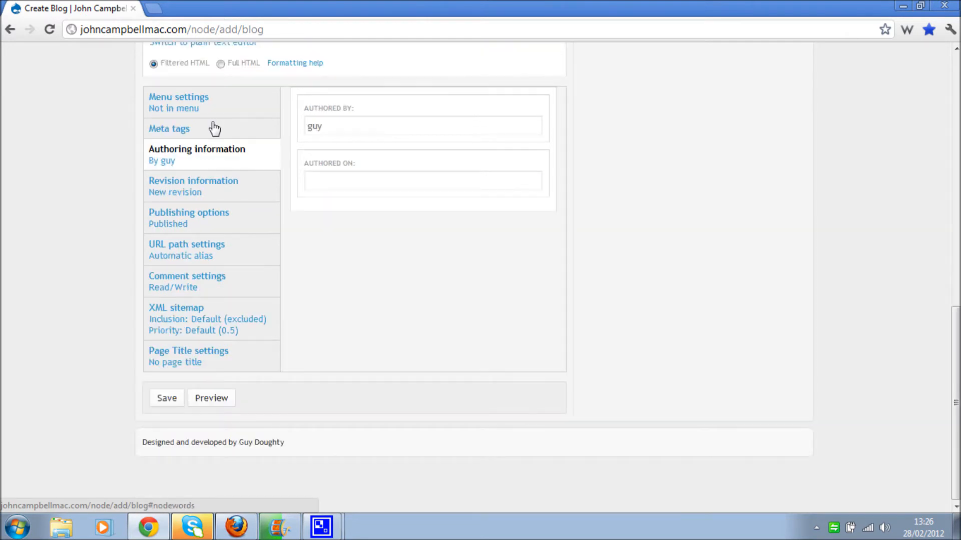
pyautogui.click(188, 194)
pyautogui.click(205, 162)
pyautogui.moveTo(355, 134); pyautogui.dragTo(279, 118)
pyautogui.write('jc')
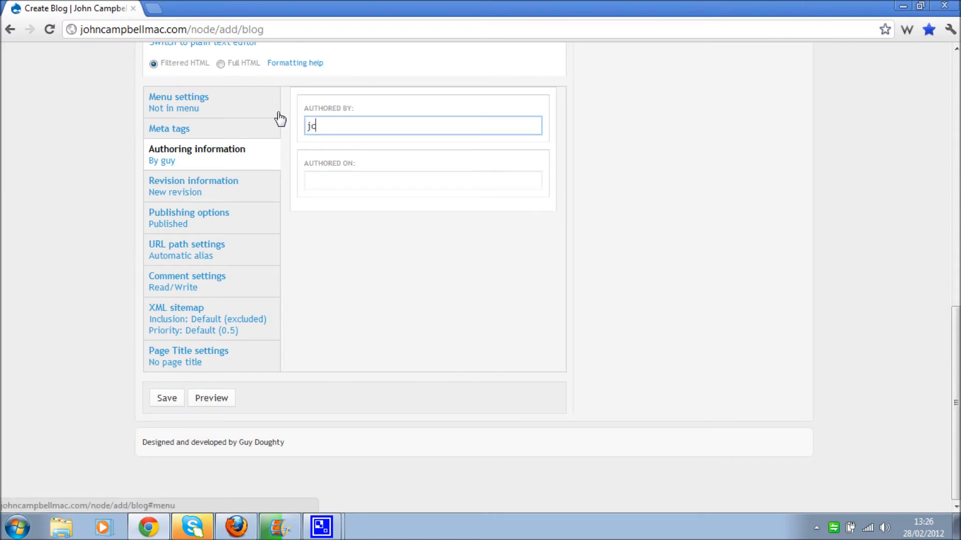
pyautogui.press('Down')
pyautogui.press('Tab')
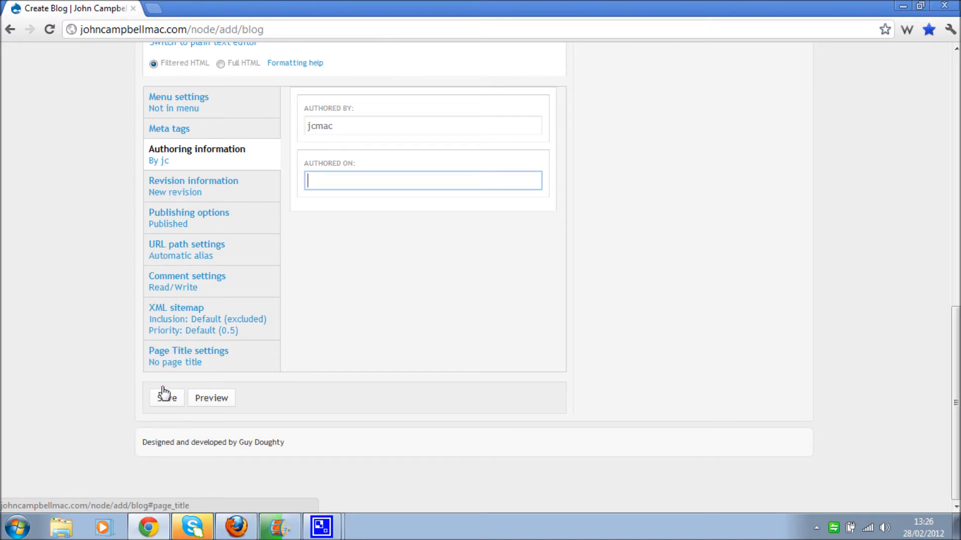
# - Check the page title settings, leave the page title empty, and save the blog post
pyautogui.click(175, 365)
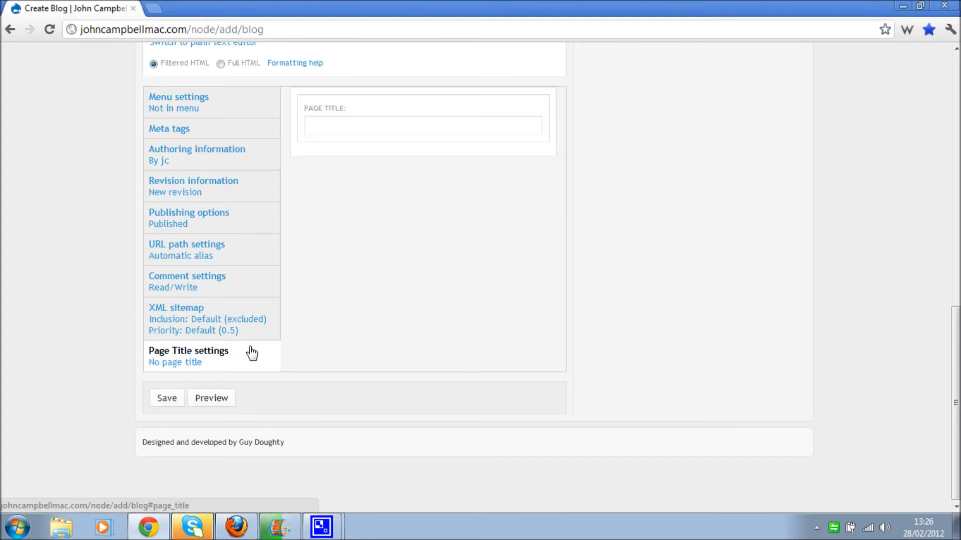
pyautogui.scroll(4, 278, 339)
pyautogui.click(356, 337)
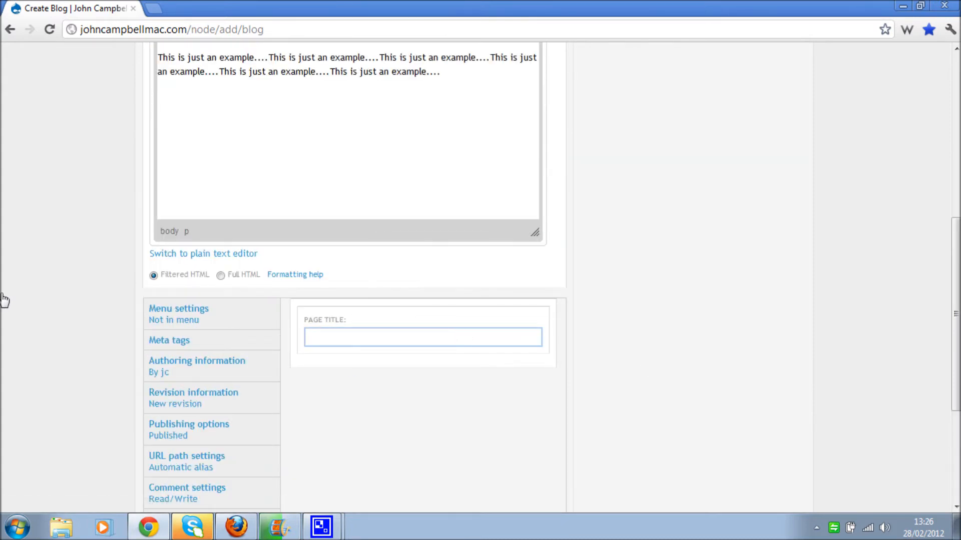
pyautogui.scroll(-4, 15, 297)
pyautogui.click(167, 405)
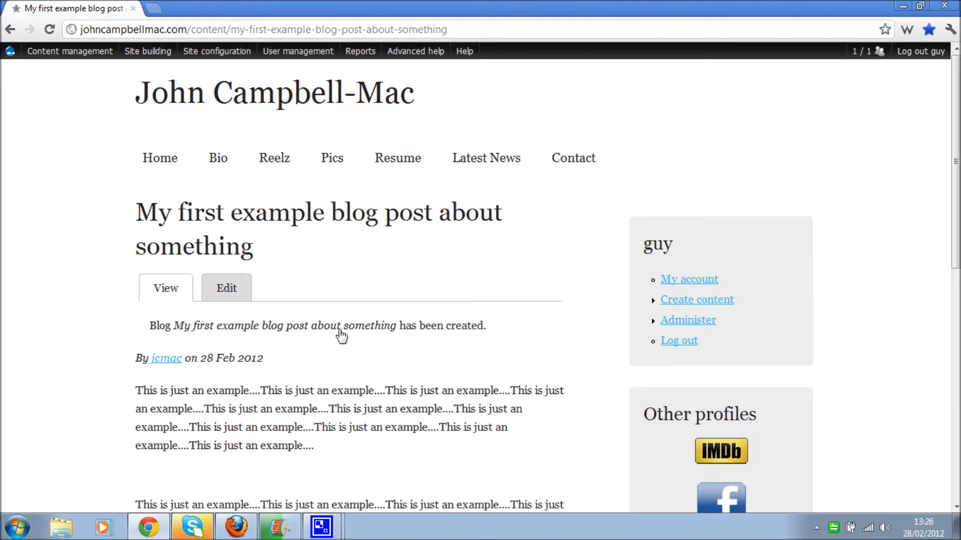
# - Review the saved blog post's page, including the author line, body paragraphs, sharing icons and comment link
pyautogui.scroll(-9, 343, 335)
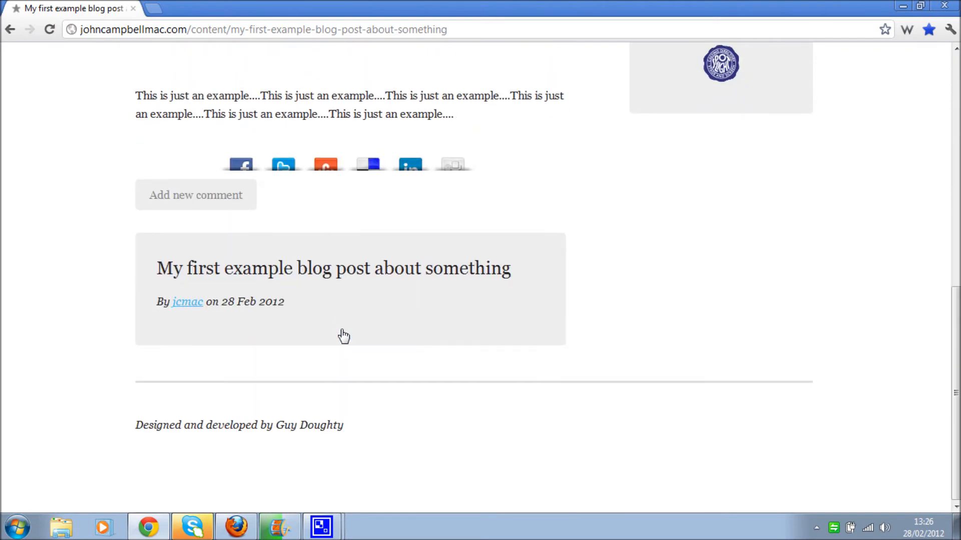
pyautogui.scroll(2, 344, 334)
pyautogui.scroll(6, 344, 334)
pyautogui.scroll(-6, 343, 334)
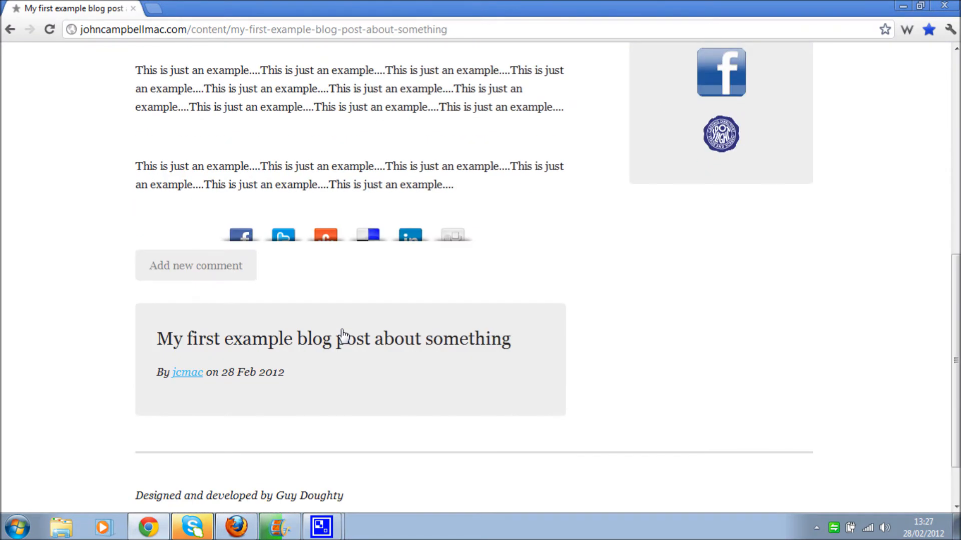
pyautogui.scroll(5, 344, 335)
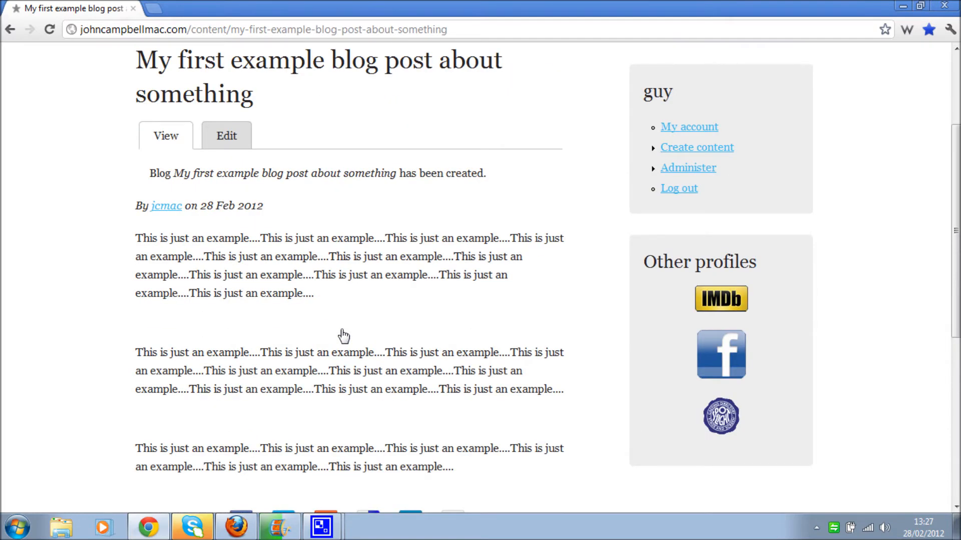
pyautogui.scroll(2, 343, 334)
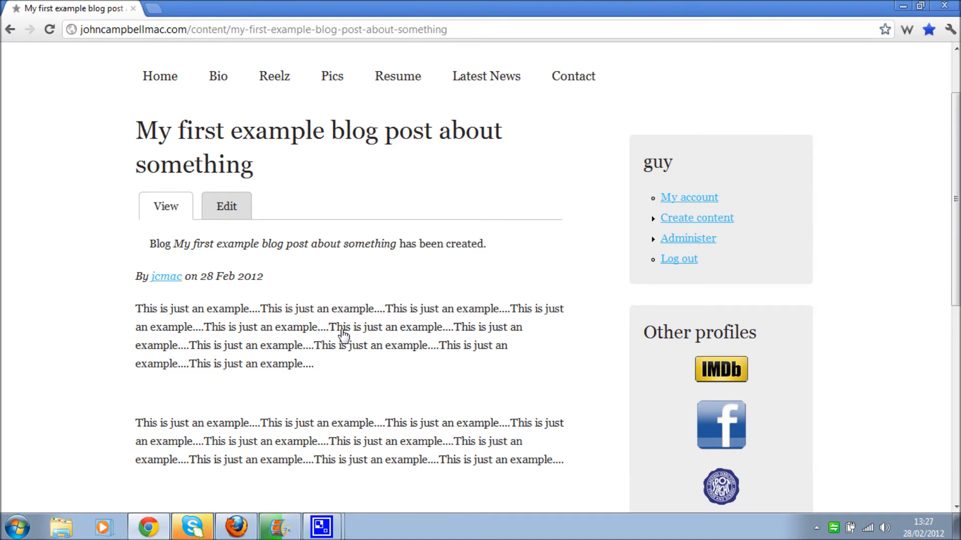
pyautogui.scroll(-6, 344, 335)
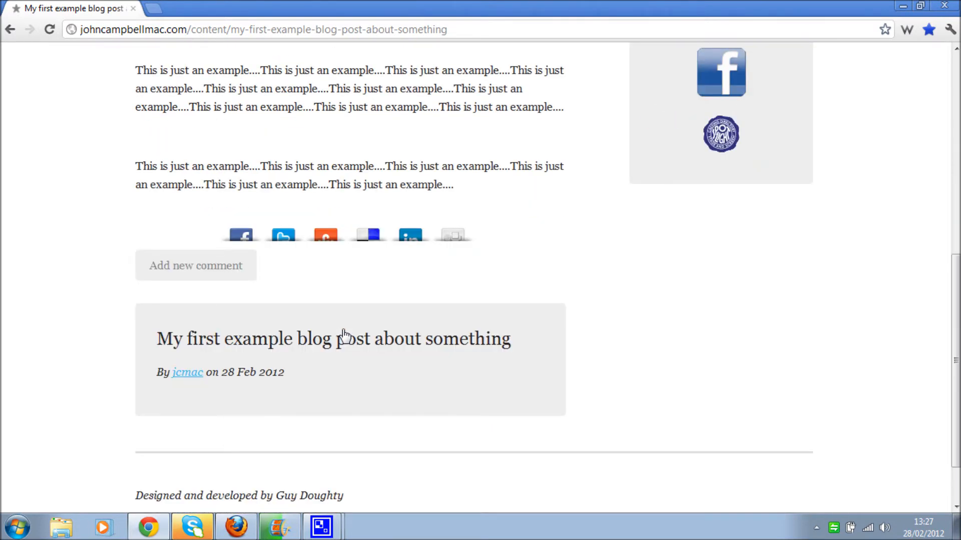
pyautogui.scroll(-2, 344, 334)
pyautogui.scroll(8, 345, 335)
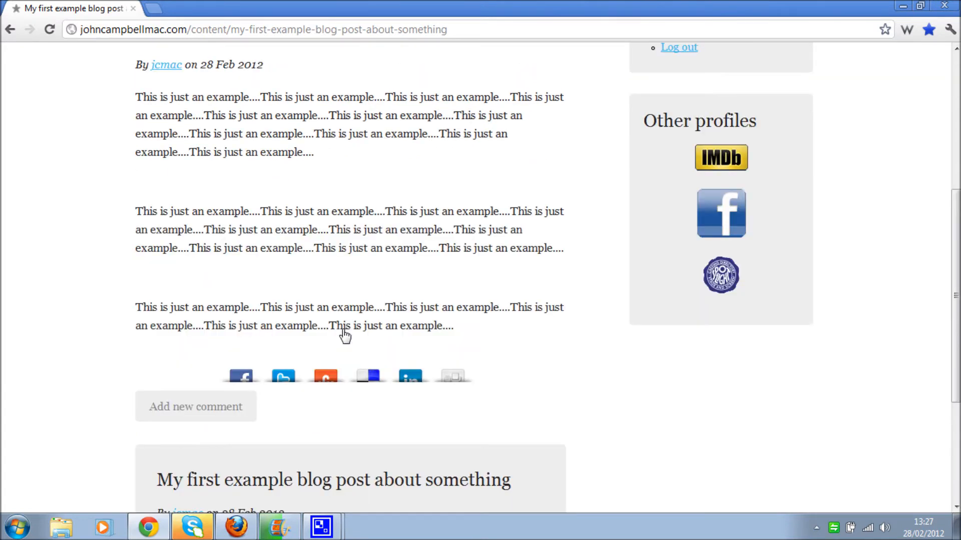
pyautogui.click(169, 277)
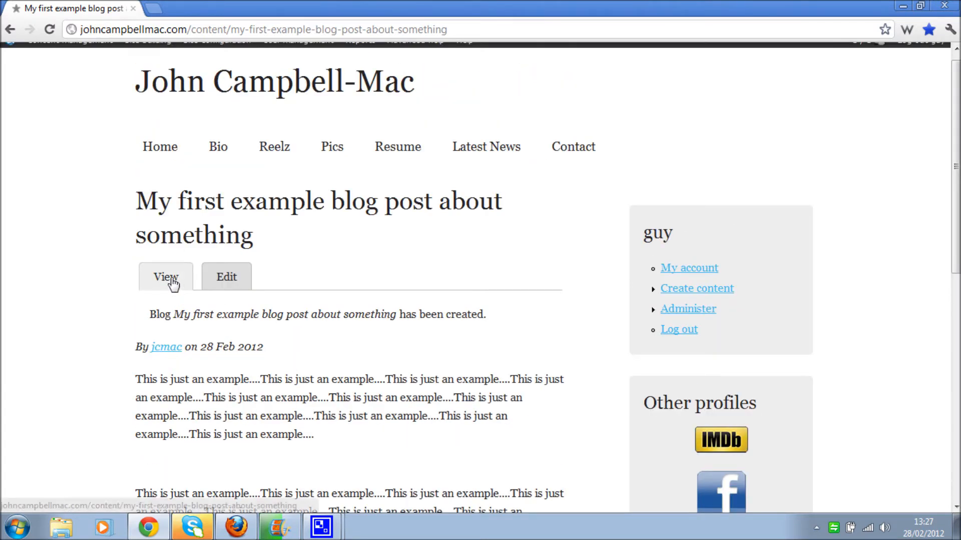
pyautogui.scroll(-7, 172, 285)
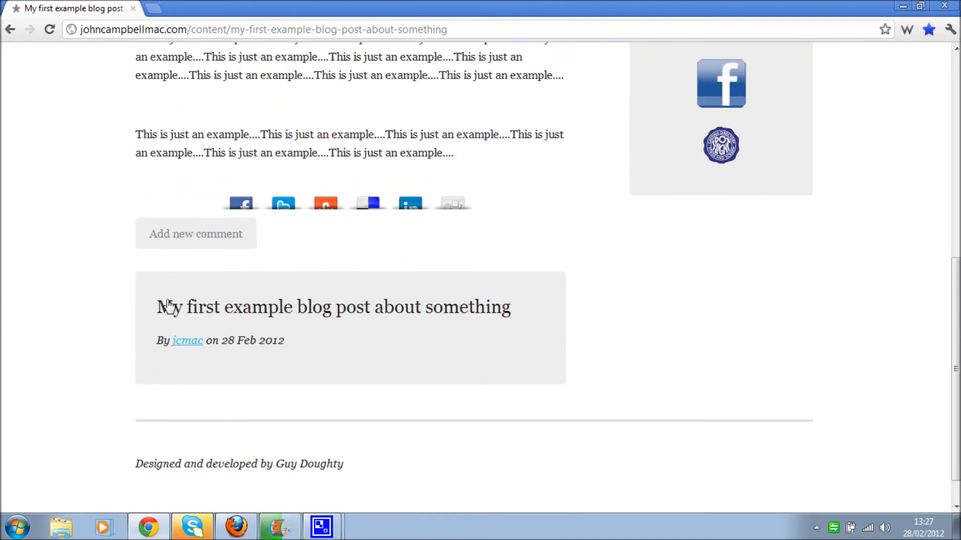
# - Look over the example blog post pages and examine the content segment in the second post's URL
pyautogui.scroll(4, 171, 317)
pyautogui.scroll(1, 173, 317)
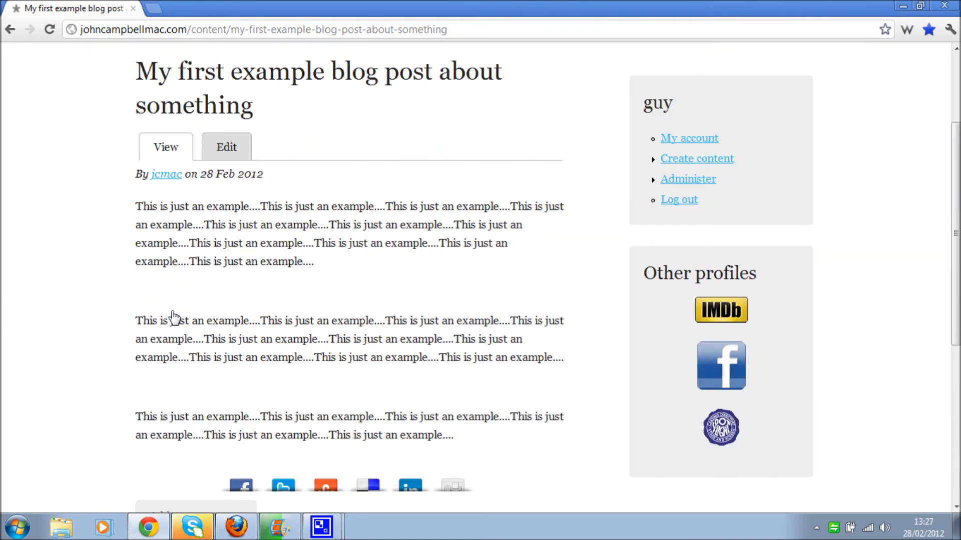
pyautogui.scroll(1, 174, 317)
pyautogui.scroll(1, 173, 317)
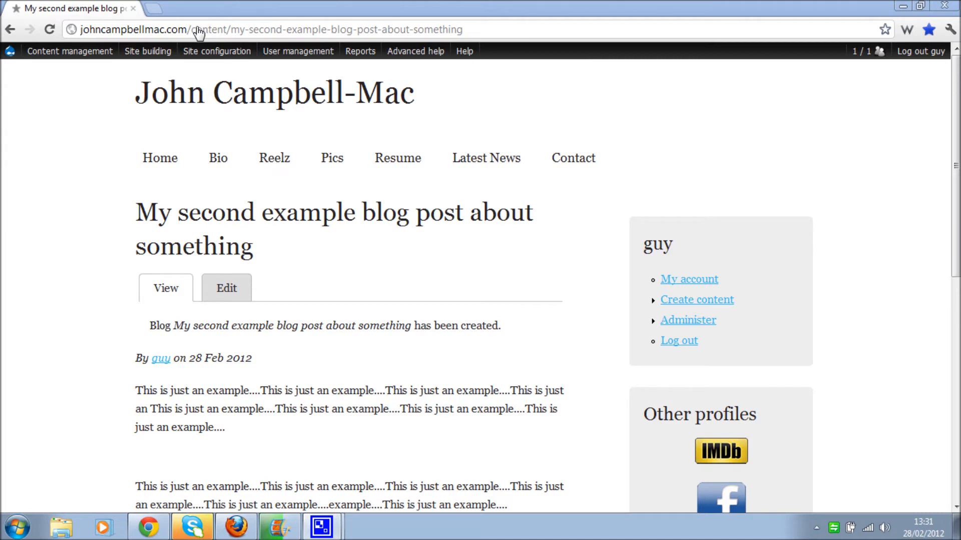
pyautogui.moveTo(195, 31); pyautogui.dragTo(232, 32)
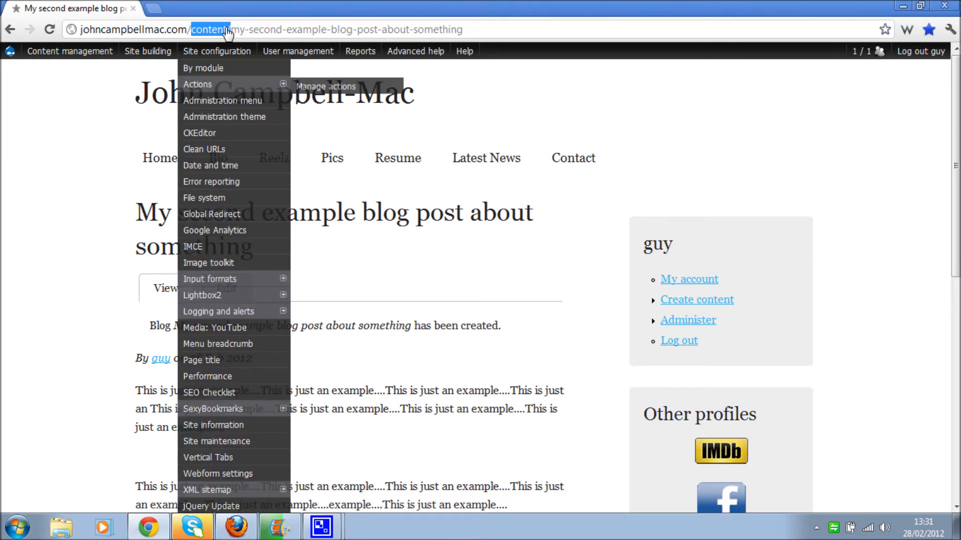
pyautogui.click(97, 160)
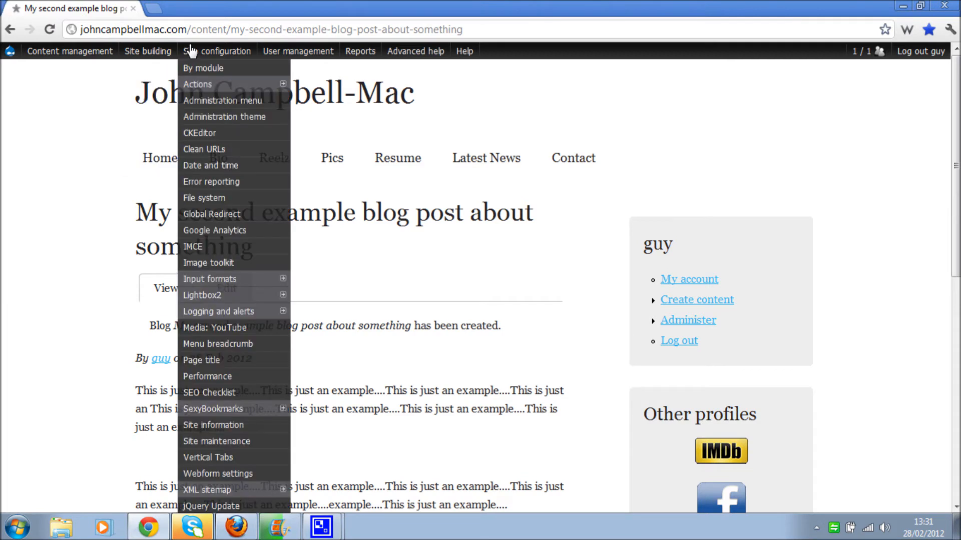
# - In the automated alias settings for node paths, set the pattern for all blog paths to blog/ followed by the title token, and save
pyautogui.moveTo(172, 65)
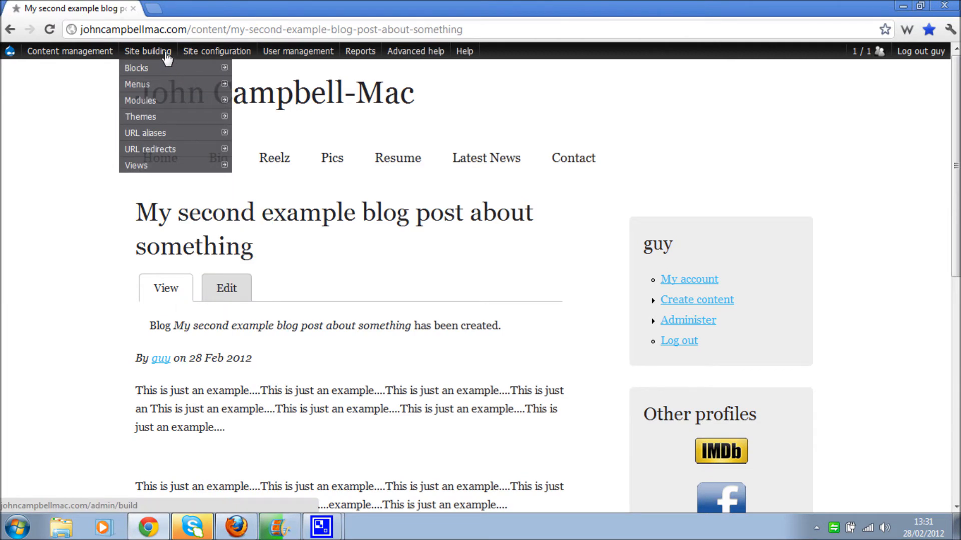
pyautogui.moveTo(160, 133)
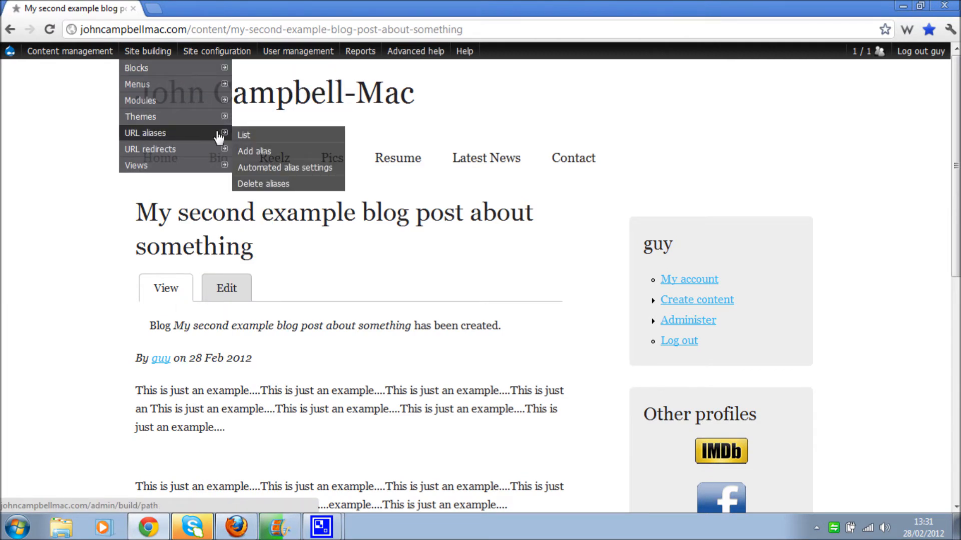
pyautogui.click(291, 171)
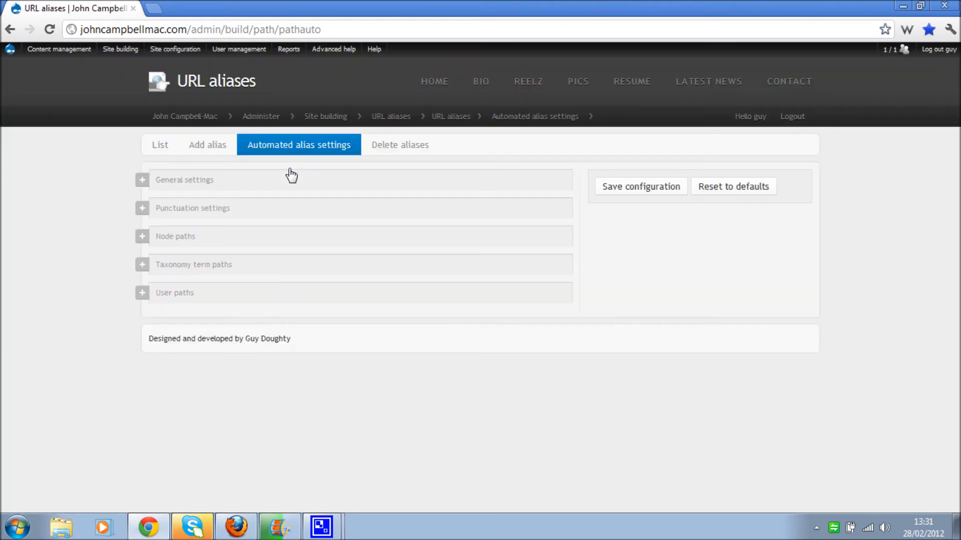
pyautogui.click(177, 243)
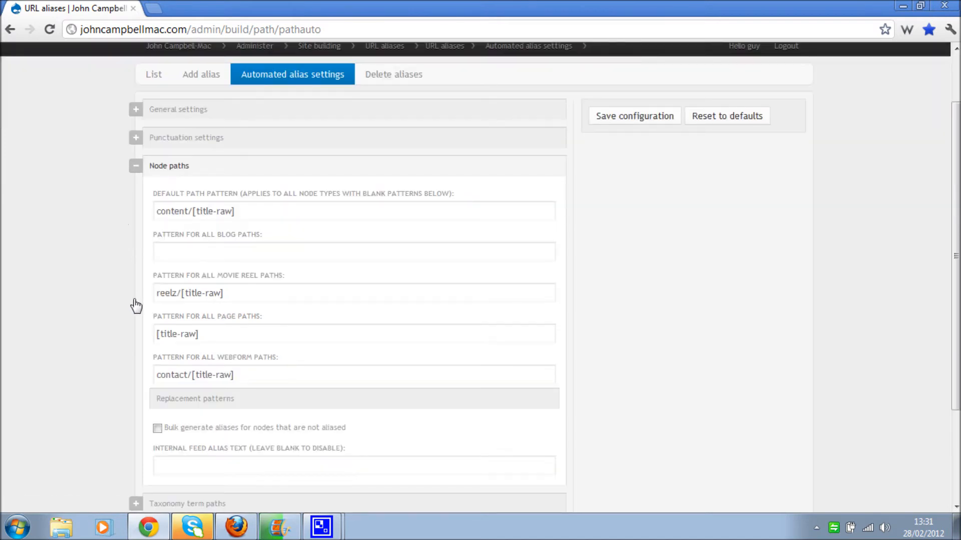
pyautogui.click(196, 253)
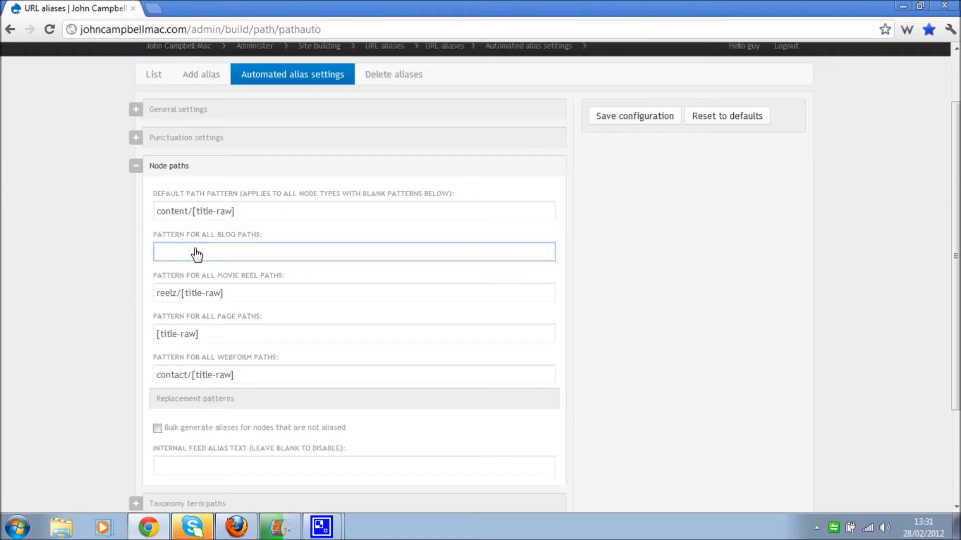
pyautogui.write('blog/')
pyautogui.click(616, 119)
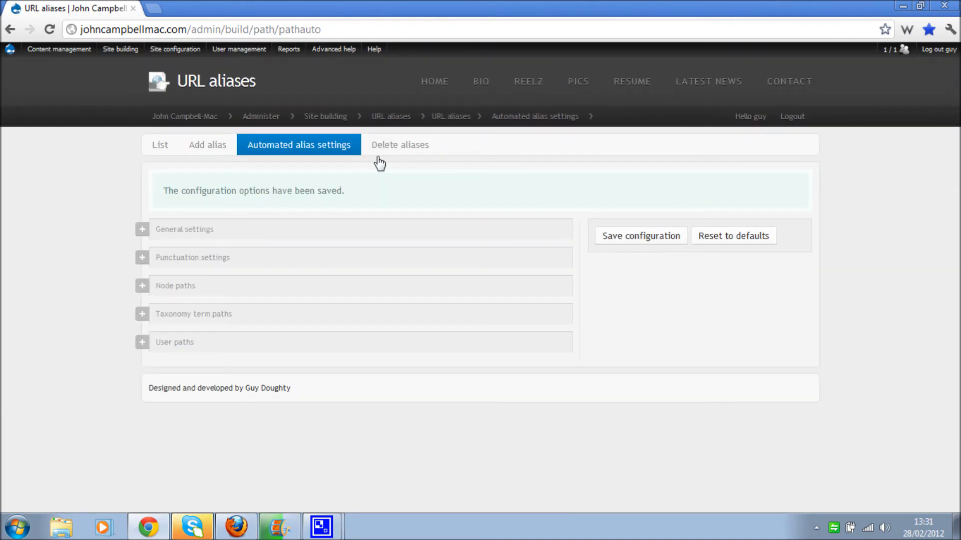
# - Look at the bulk alias deletion options without deleting anything, and go to the site's content list
pyautogui.click(403, 154)
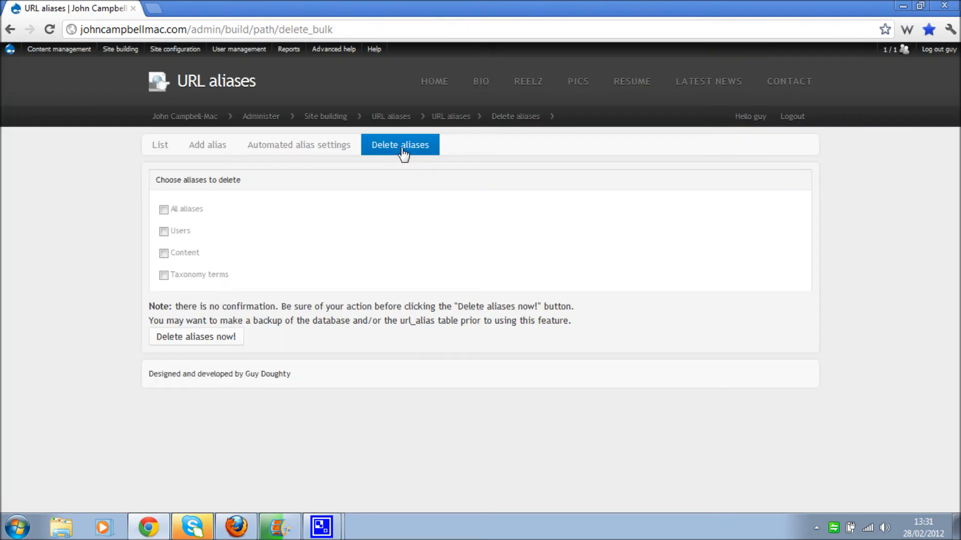
pyautogui.click(340, 154)
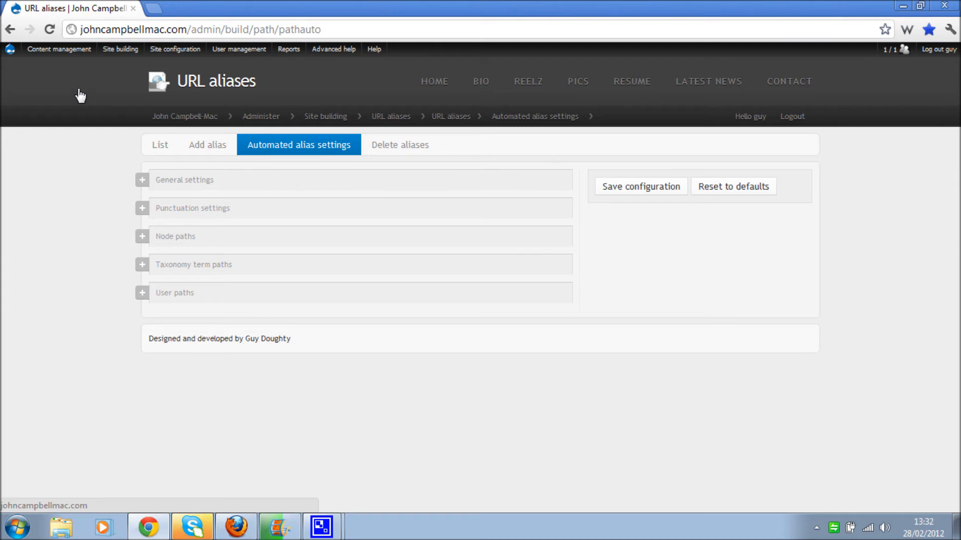
pyautogui.moveTo(60, 49)
pyautogui.moveTo(67, 80)
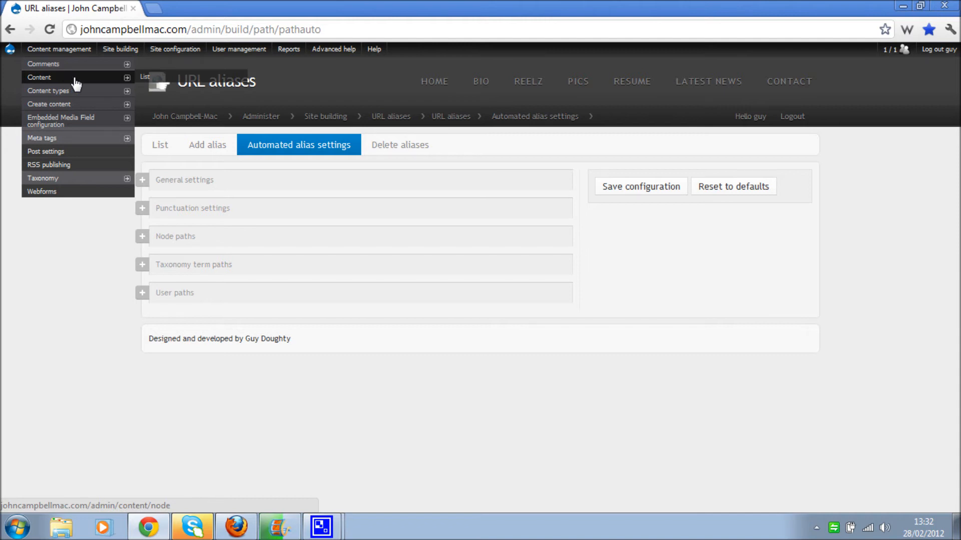
pyautogui.click(165, 81)
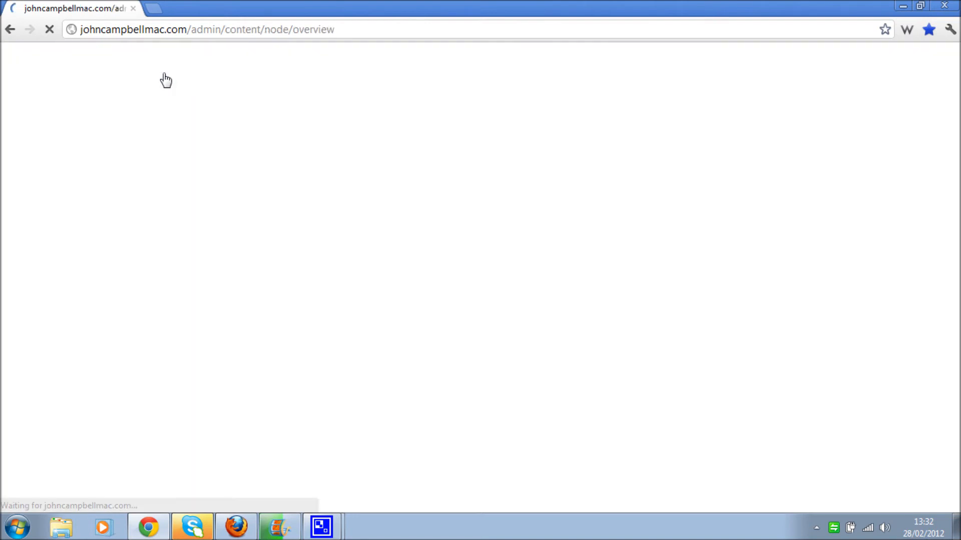
pyautogui.scroll(-2, 23, 271)
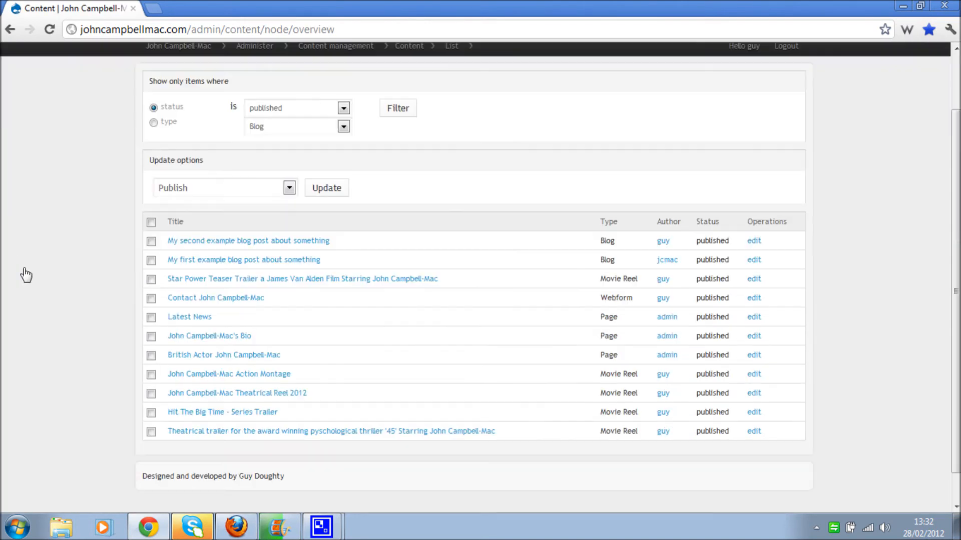
# - Open the second example blog post from the list in a new tab and bring up its URL path settings for editing
pyautogui.middleClick(265, 245)
pyautogui.click(183, 8)
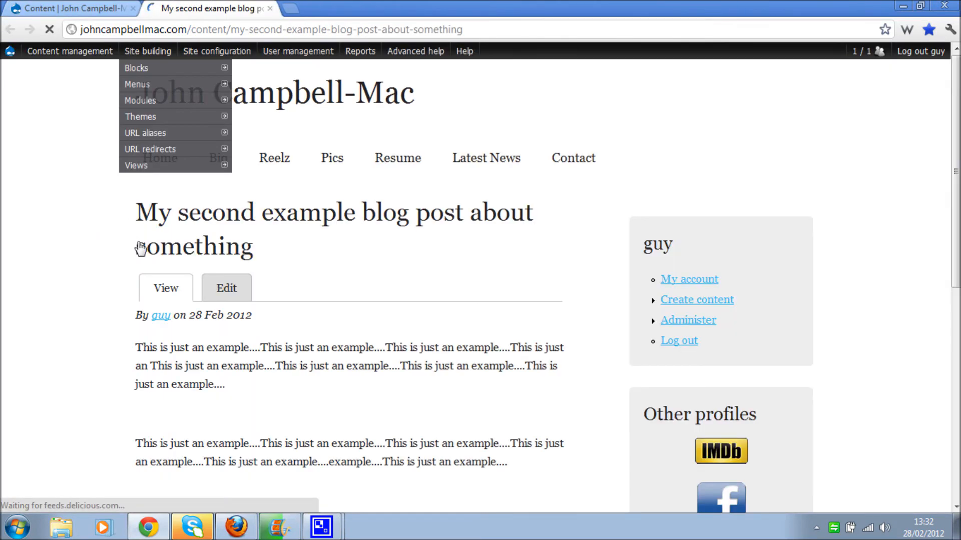
pyautogui.click(227, 288)
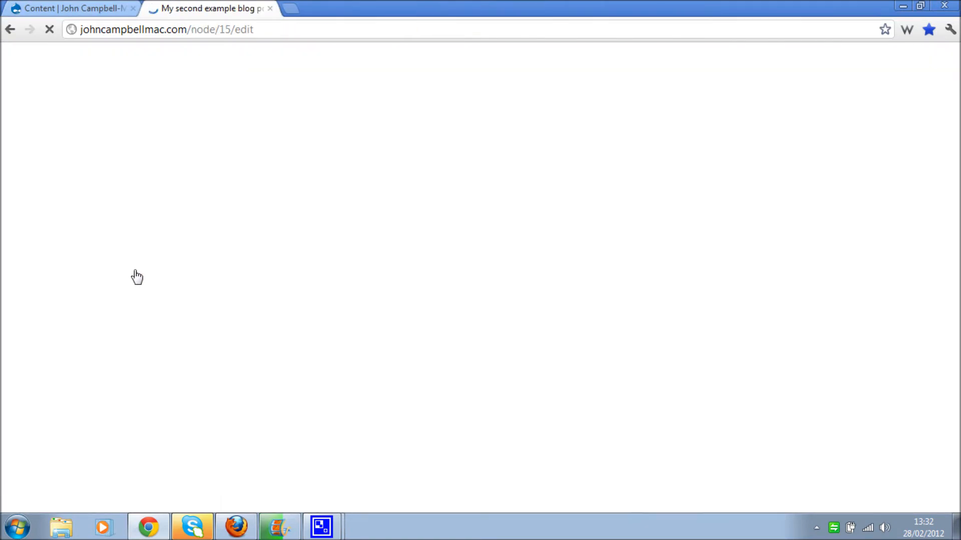
pyautogui.scroll(-10, 135, 273)
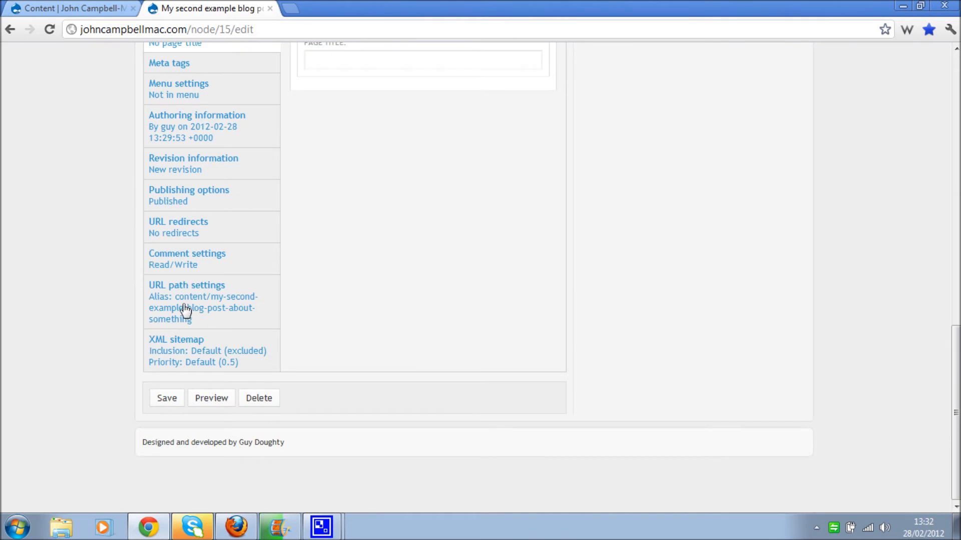
pyautogui.click(185, 310)
pyautogui.scroll(4, 388, 292)
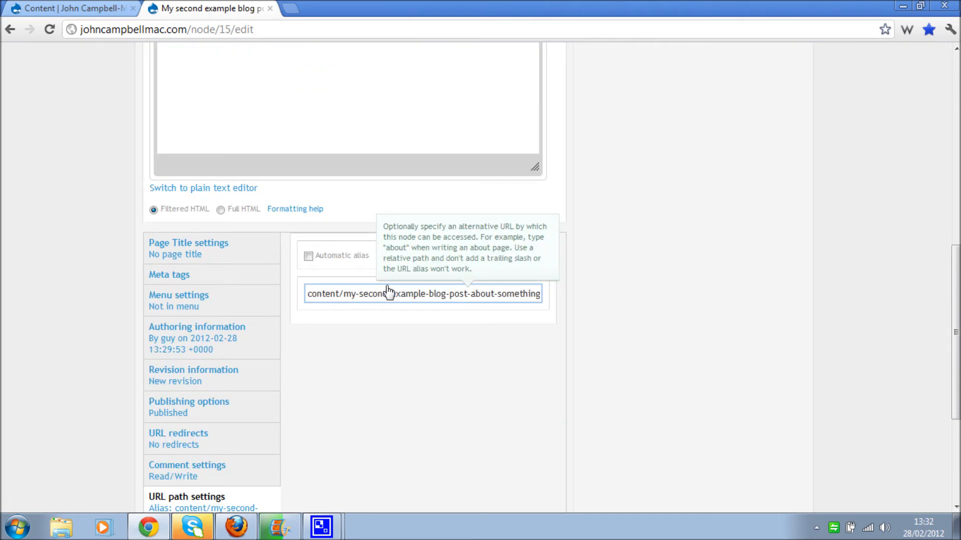
# - Clear the second post's existing URL alias, enable the automatic alias, and save the post
pyautogui.click(309, 257)
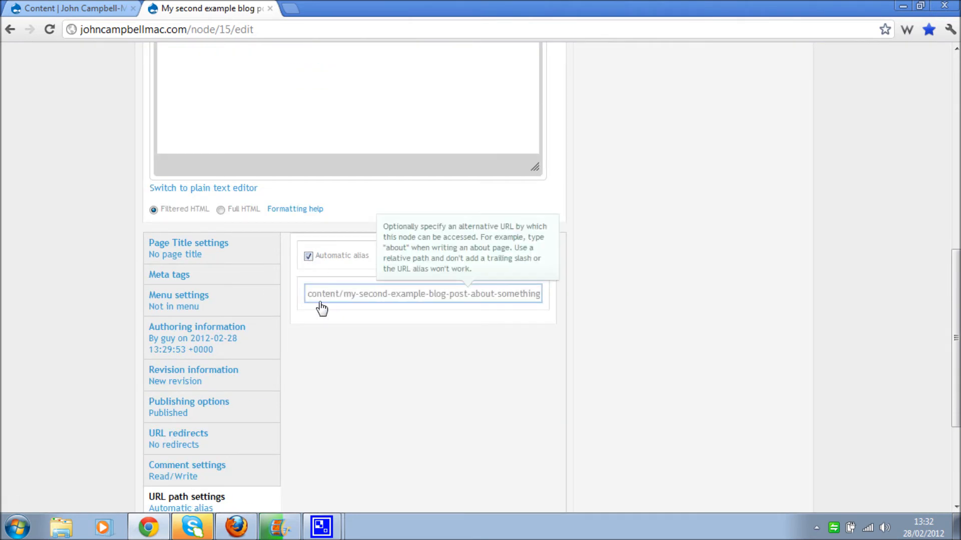
pyautogui.click(312, 258)
pyautogui.click(326, 298)
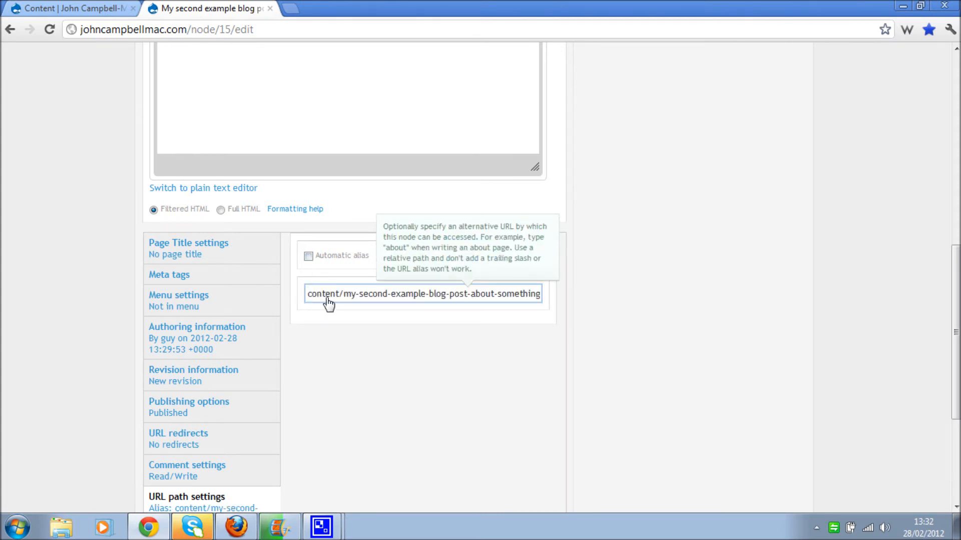
pyautogui.hotkey('ctrl', 'a')
pyautogui.press('BackSpace')
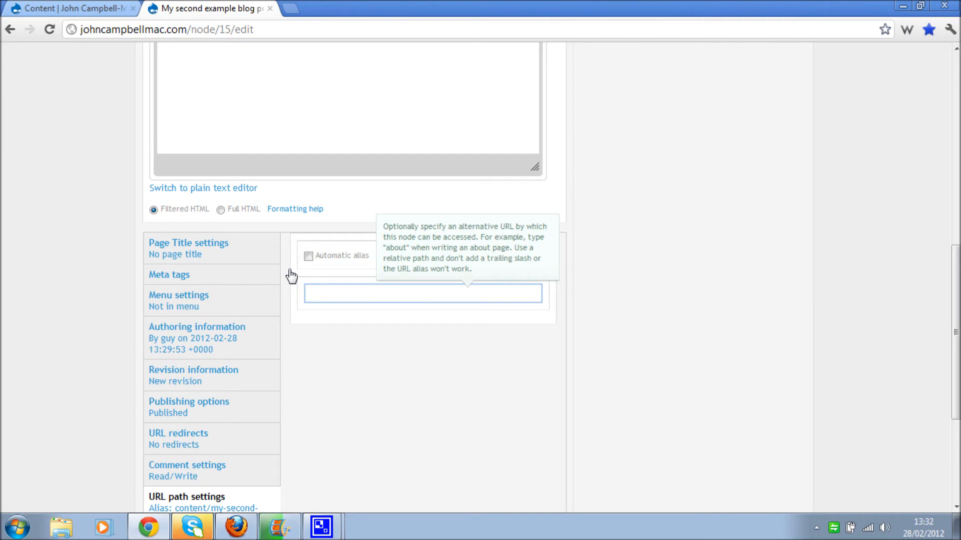
pyautogui.click(308, 257)
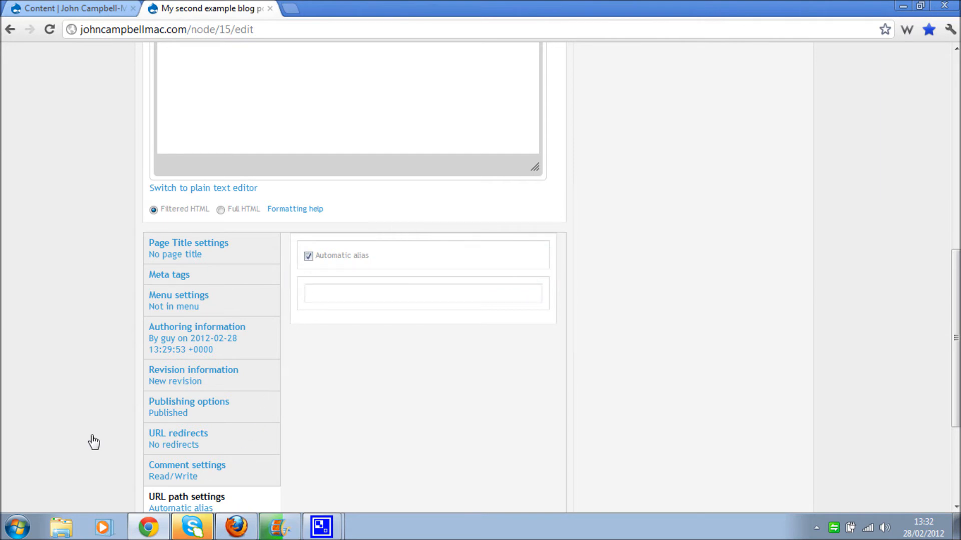
pyautogui.scroll(-3, 100, 446)
pyautogui.click(159, 452)
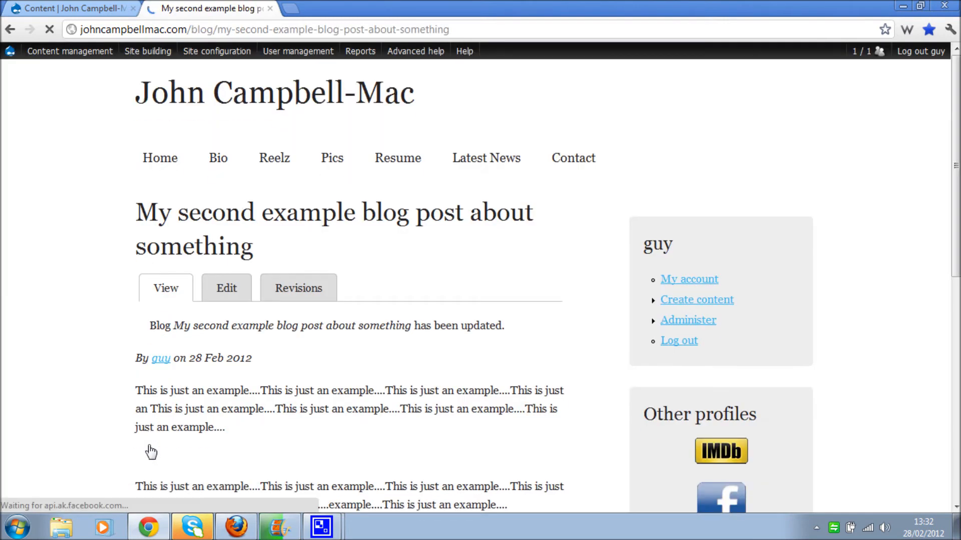
# - Check the path in the second post's updated URL and close the post's tab
pyautogui.moveTo(197, 30); pyautogui.dragTo(258, 29)
pyautogui.click(66, 393)
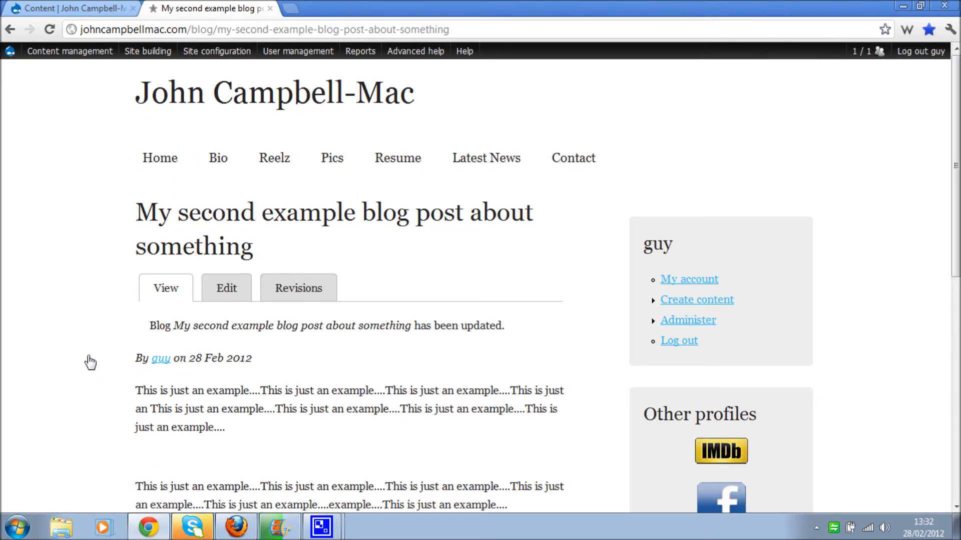
pyautogui.click(271, 9)
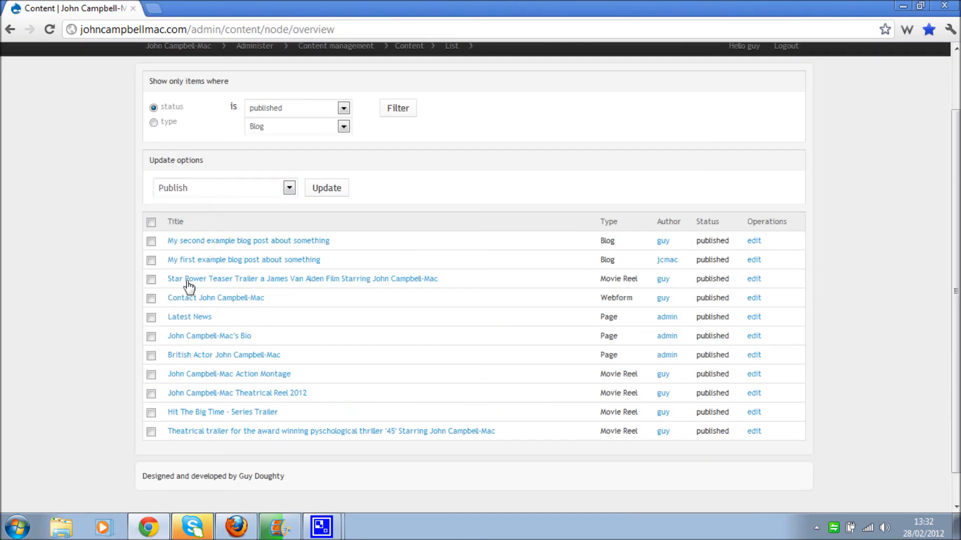
# - Open the first example blog post in a new tab and start editing it
pyautogui.click(221, 262)
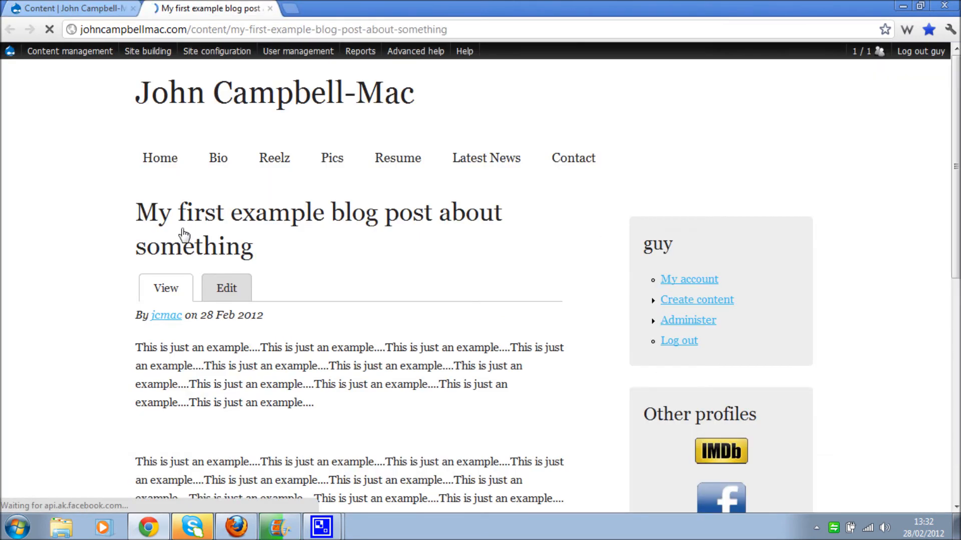
pyautogui.moveTo(217, 51)
pyautogui.click(230, 298)
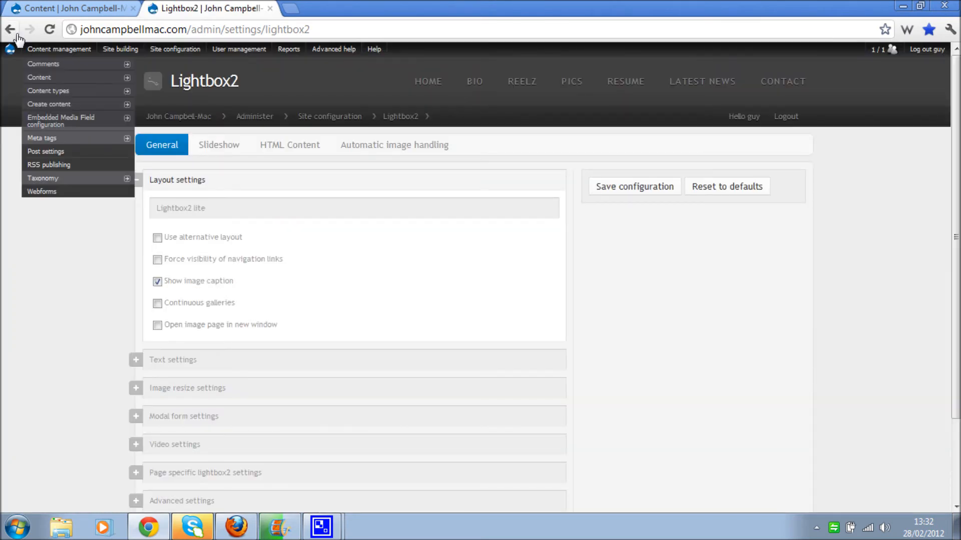
pyautogui.click(11, 30)
pyautogui.click(232, 300)
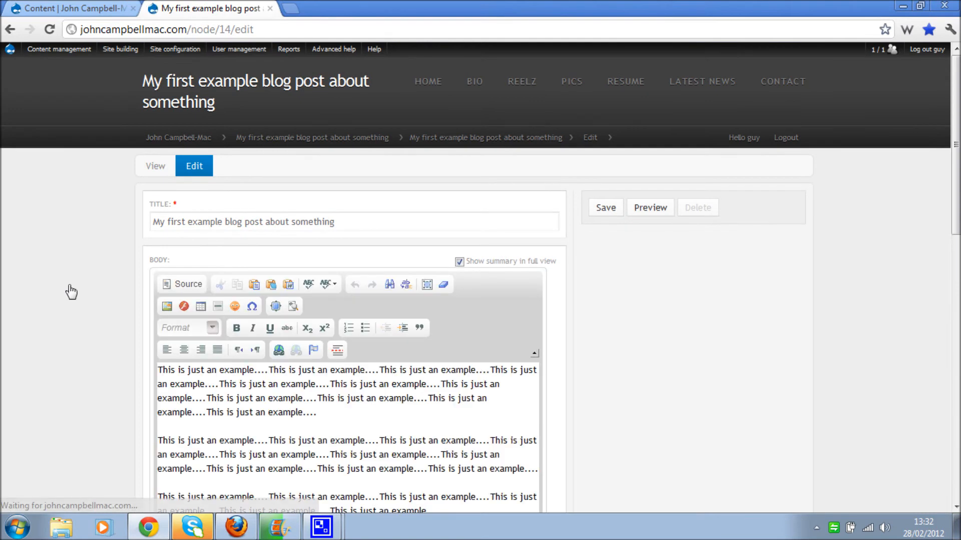
pyautogui.scroll(-10, 70, 293)
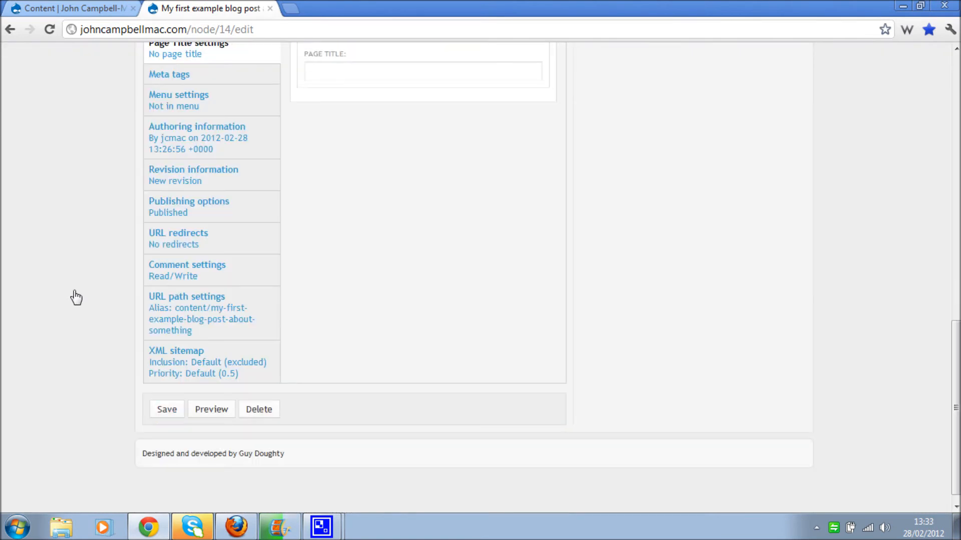
# - In the first post's URL path settings, clear the existing alias, enable the automatic alias, and save the post
pyautogui.click(196, 316)
pyautogui.click(334, 94)
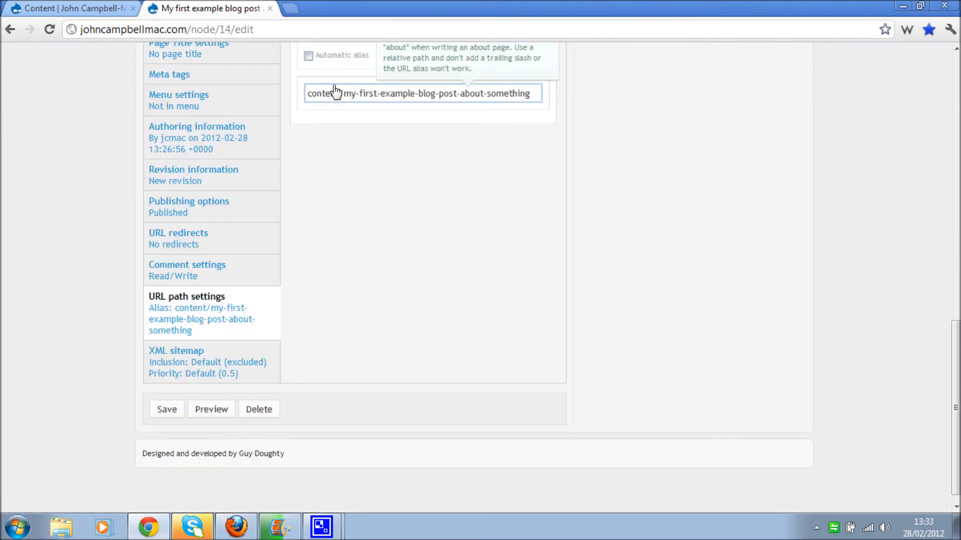
pyautogui.tripleClick(333, 95)
pyautogui.press('BackSpace')
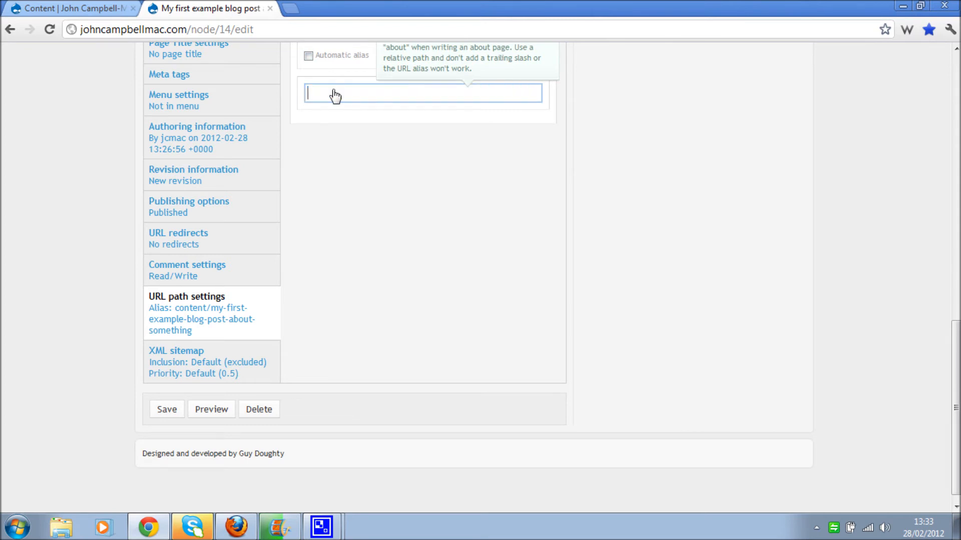
pyautogui.click(308, 68)
pyautogui.click(161, 398)
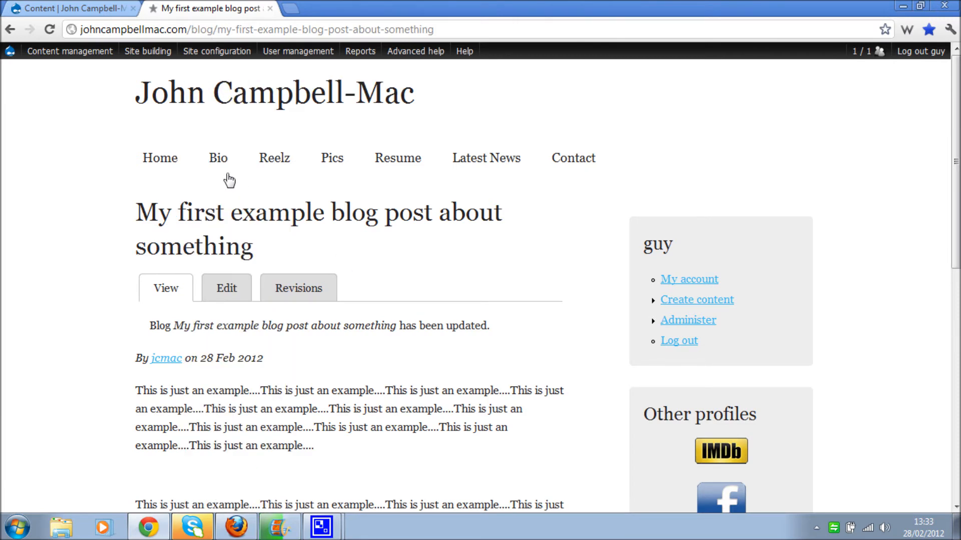
# - Check the path in the first example post's updated URL
pyautogui.moveTo(227, 30); pyautogui.dragTo(448, 33)
pyautogui.click(431, 233)
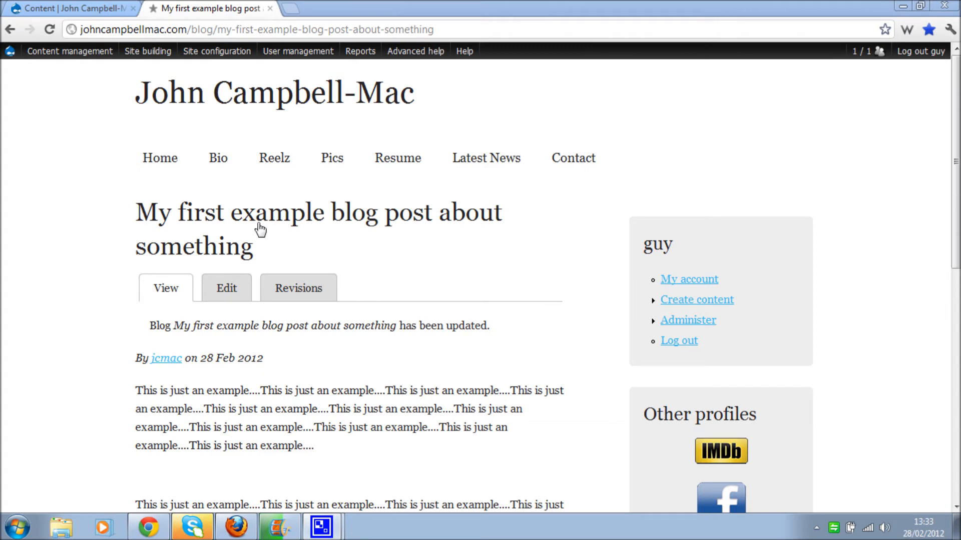
# - Start a new view in Views and name it blog_posts
pyautogui.moveTo(158, 61)
pyautogui.moveTo(155, 165)
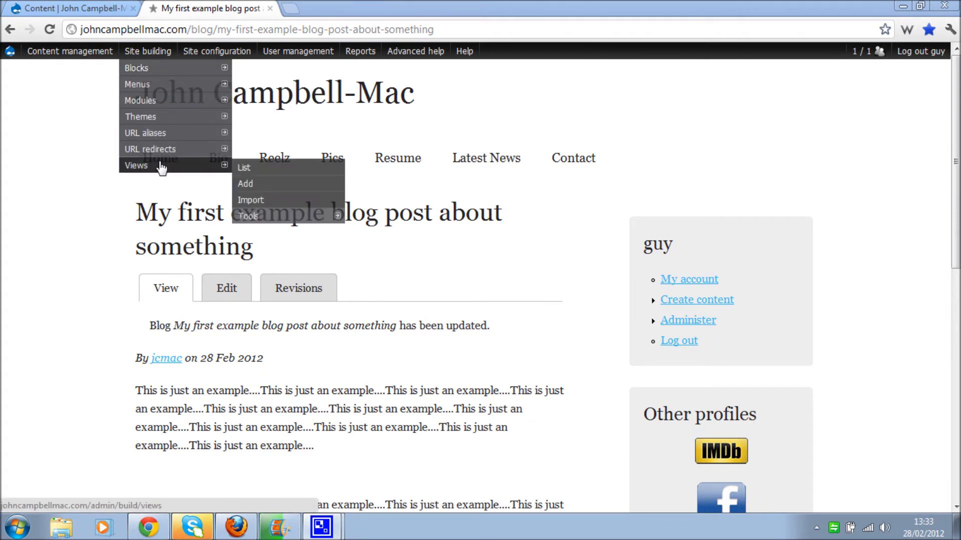
pyautogui.click(263, 191)
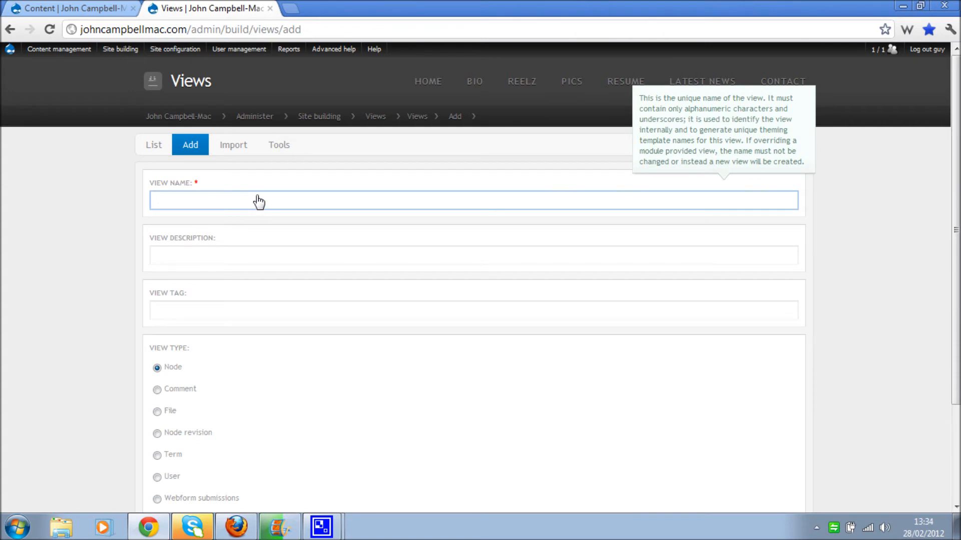
pyautogui.write('blog')
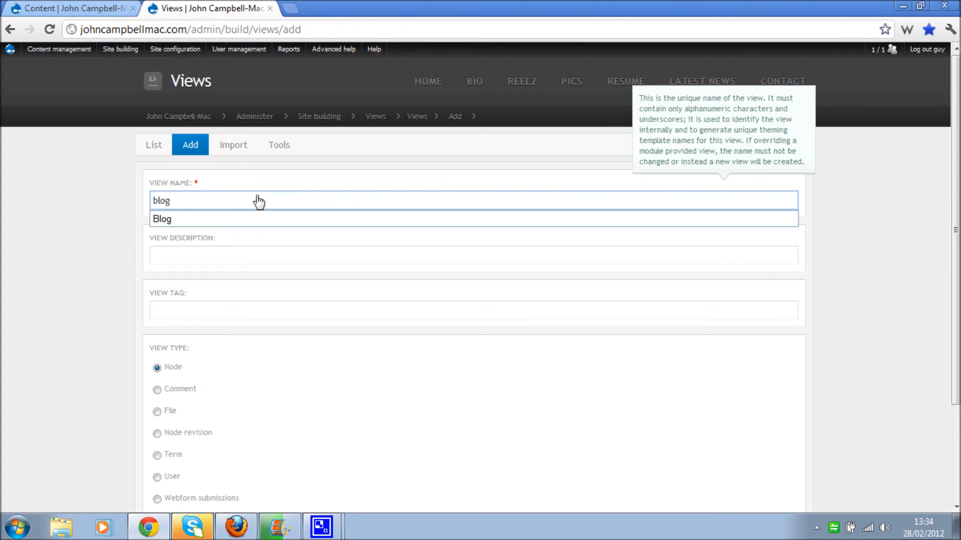
pyautogui.write('_posts')
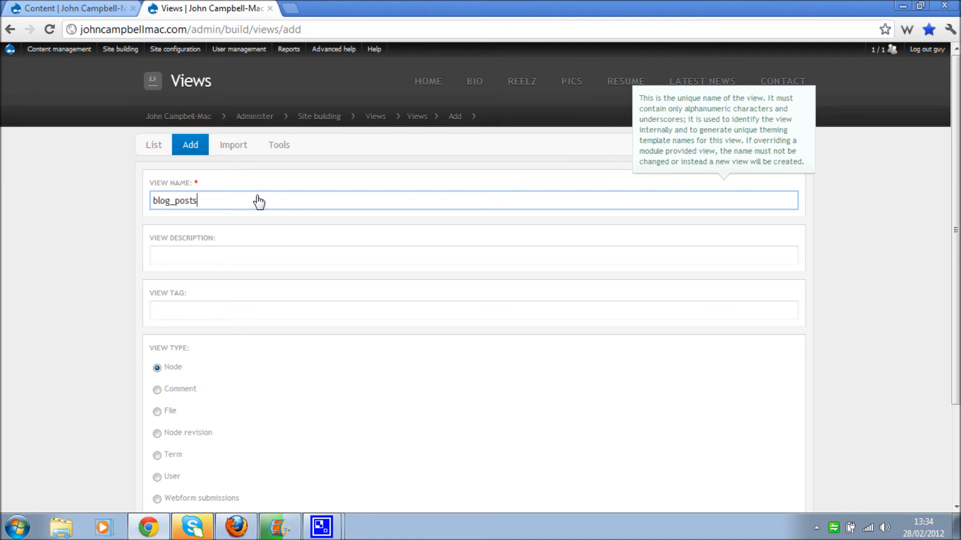
# - Describe the view as "A view to list all of thee blog posts", keep the Node type, and proceed to its settings
pyautogui.press('Tab')
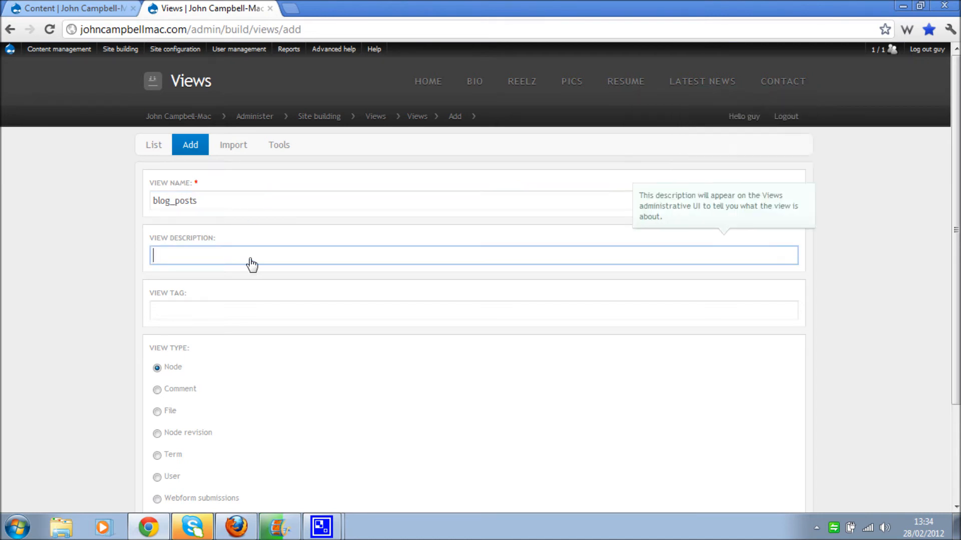
pyautogui.click(251, 262)
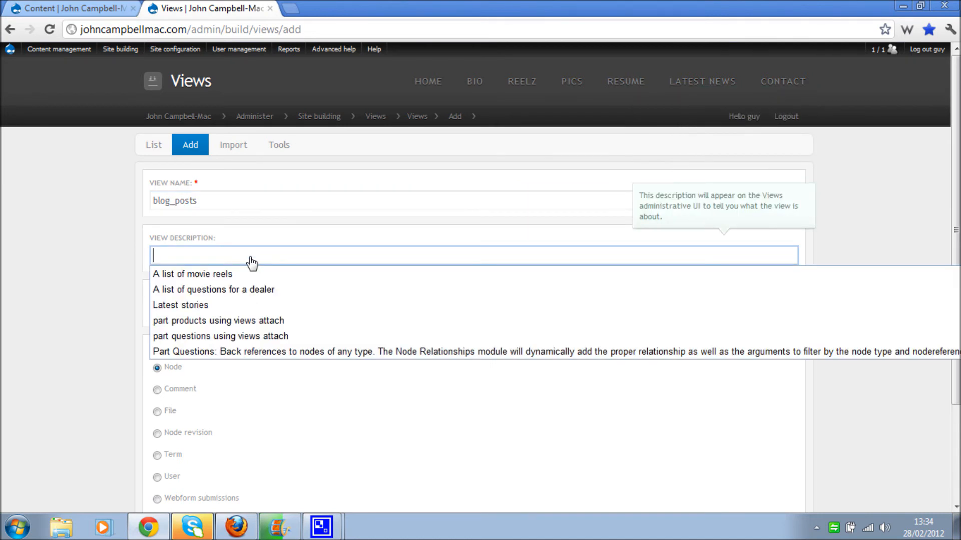
pyautogui.write('A v')
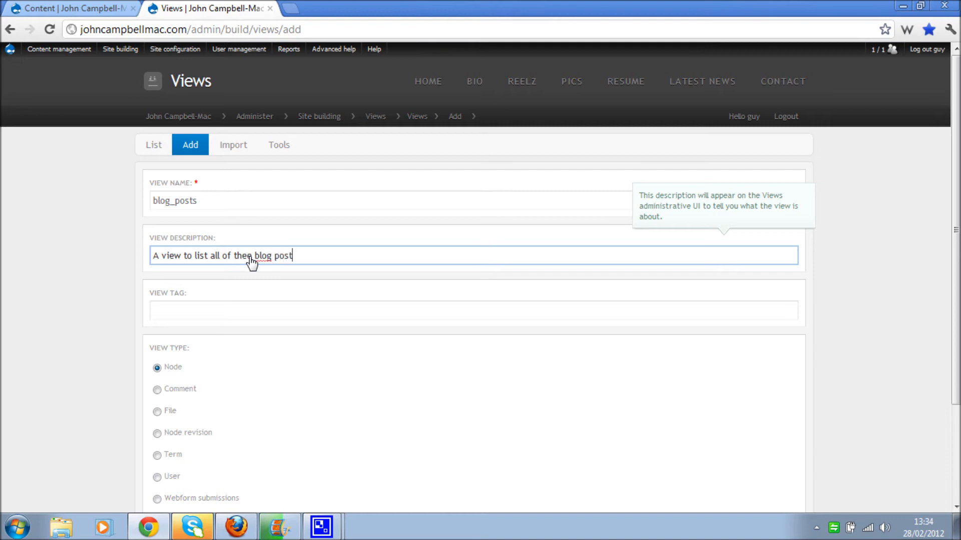
pyautogui.click(129, 260)
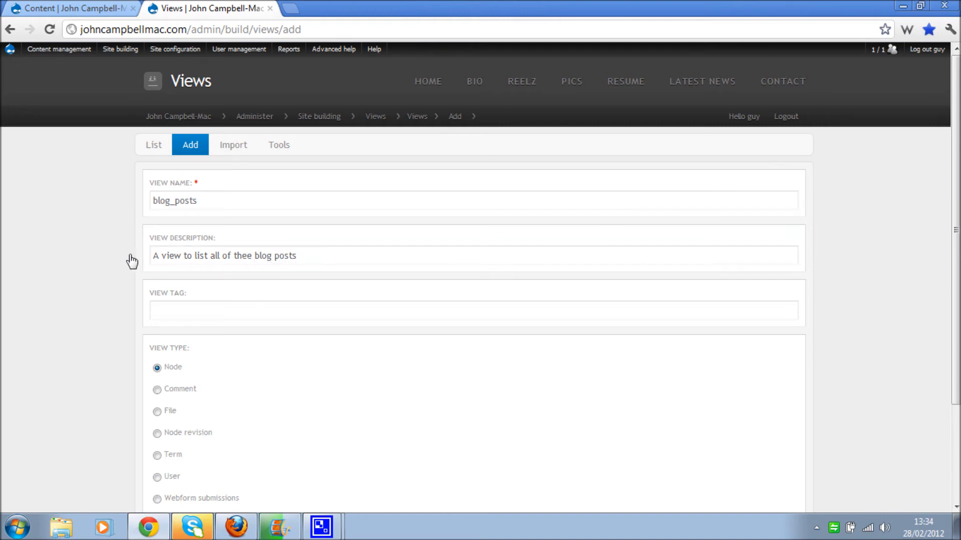
pyautogui.scroll(-3, 129, 259)
pyautogui.click(163, 406)
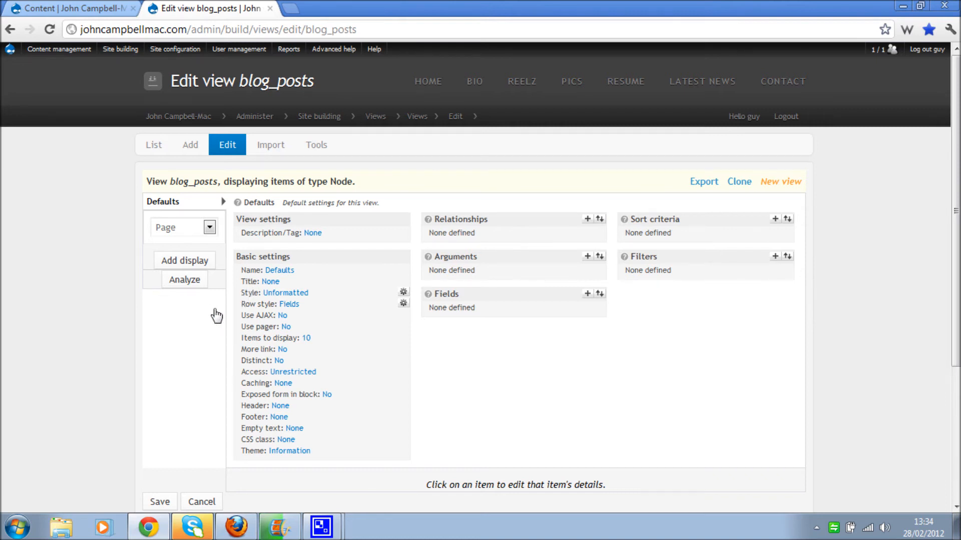
# - Change the view's row style to Node, keeping the Teaser build mode with links displayed and comments off
pyautogui.scroll(-2, 216, 315)
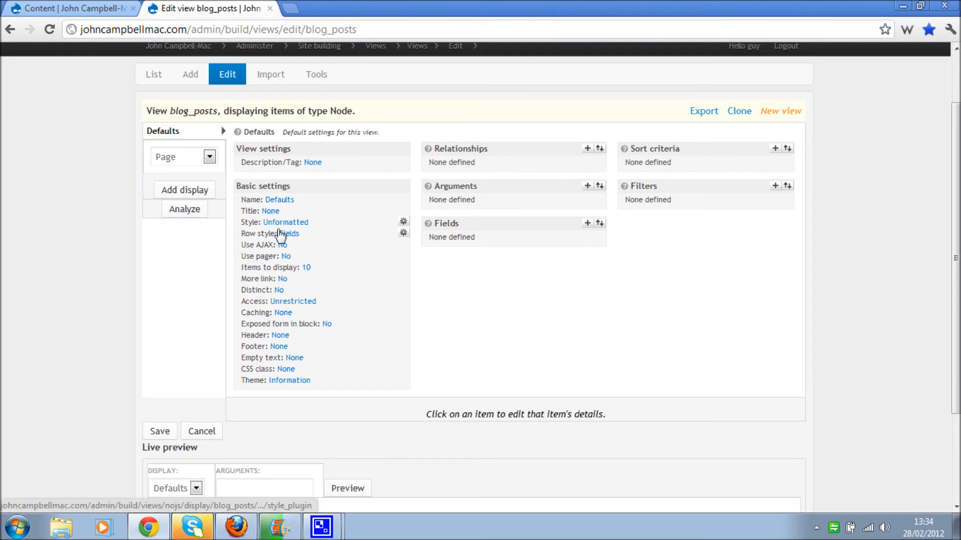
pyautogui.click(295, 236)
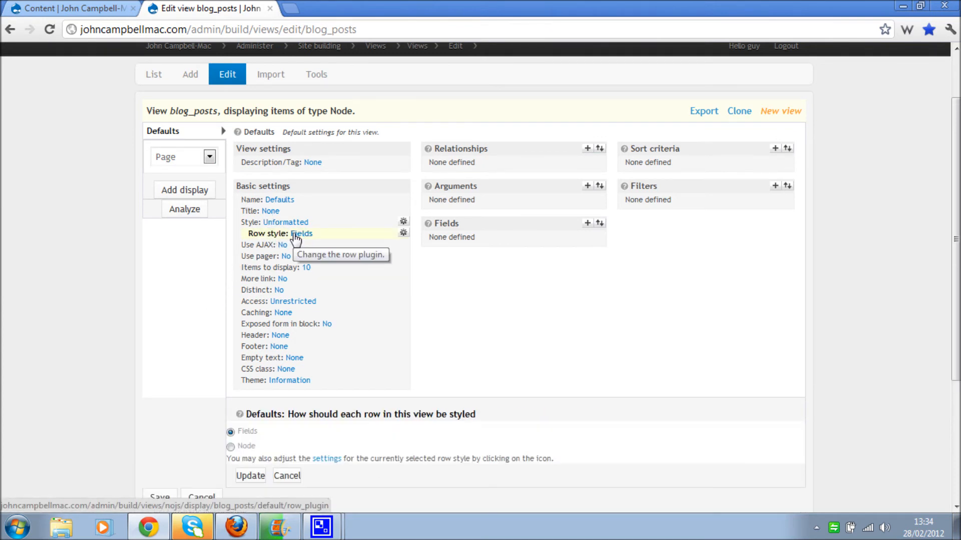
pyautogui.scroll(-3, 300, 239)
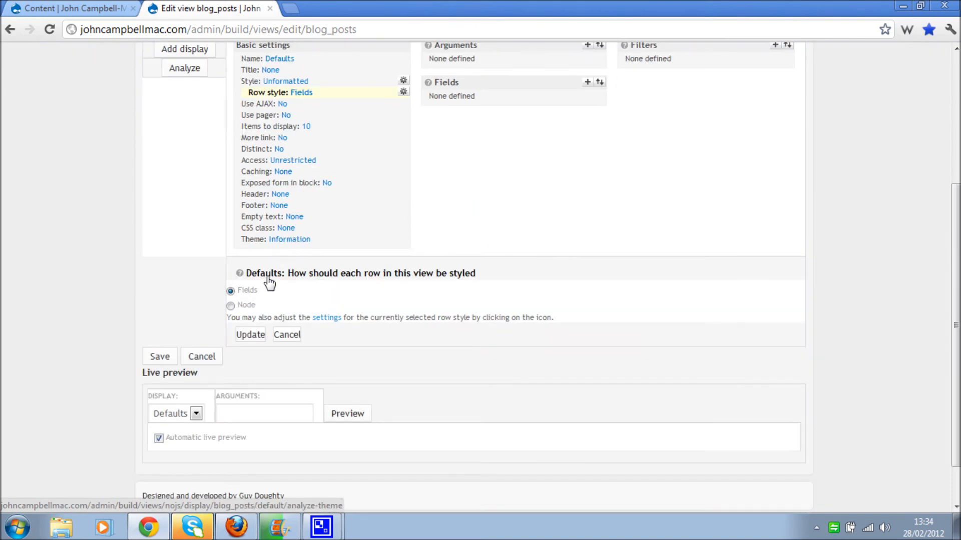
pyautogui.click(230, 305)
pyautogui.click(253, 334)
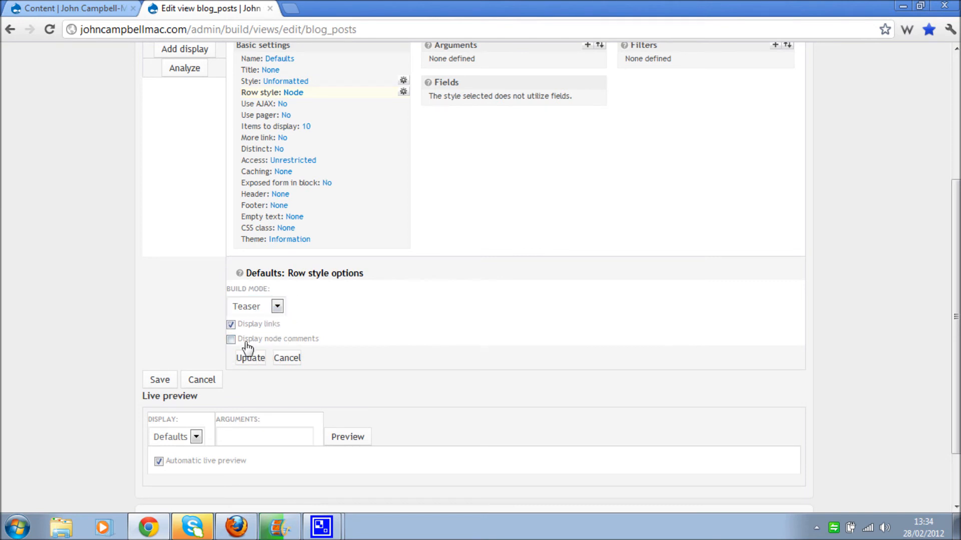
pyautogui.click(253, 359)
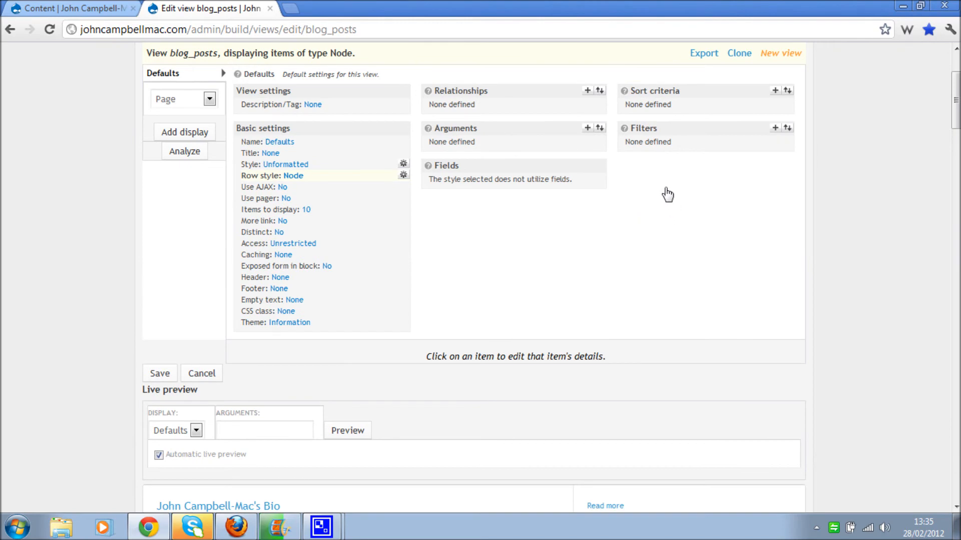
# - Examine the live preview to see which site content the unfiltered view lists
pyautogui.scroll(-8, 642, 242)
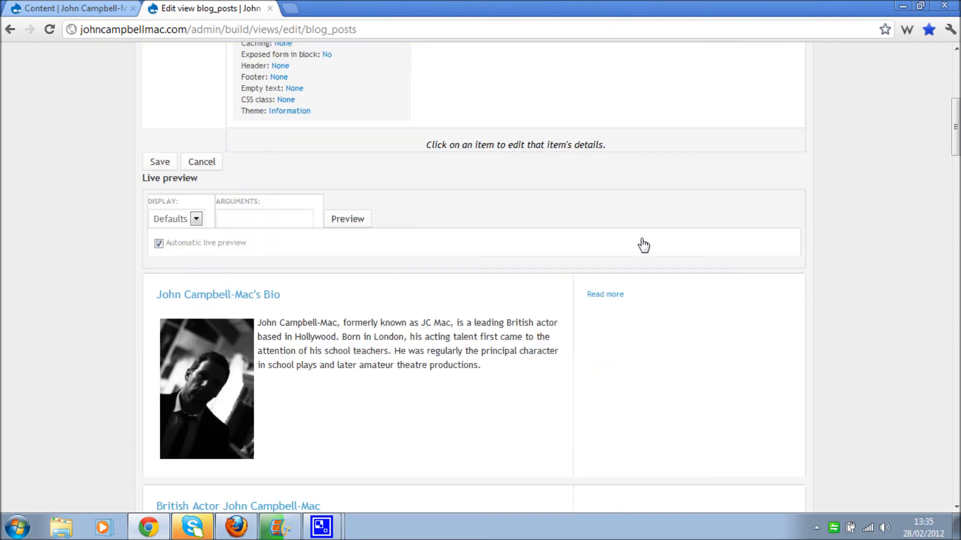
pyautogui.scroll(3, 115, 209)
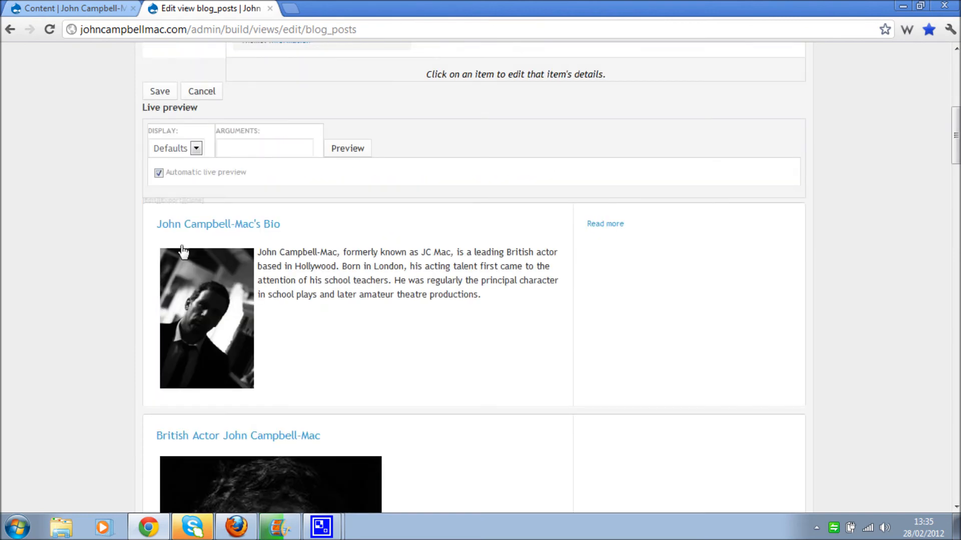
pyautogui.scroll(-15, 338, 251)
pyautogui.scroll(-5, 341, 255)
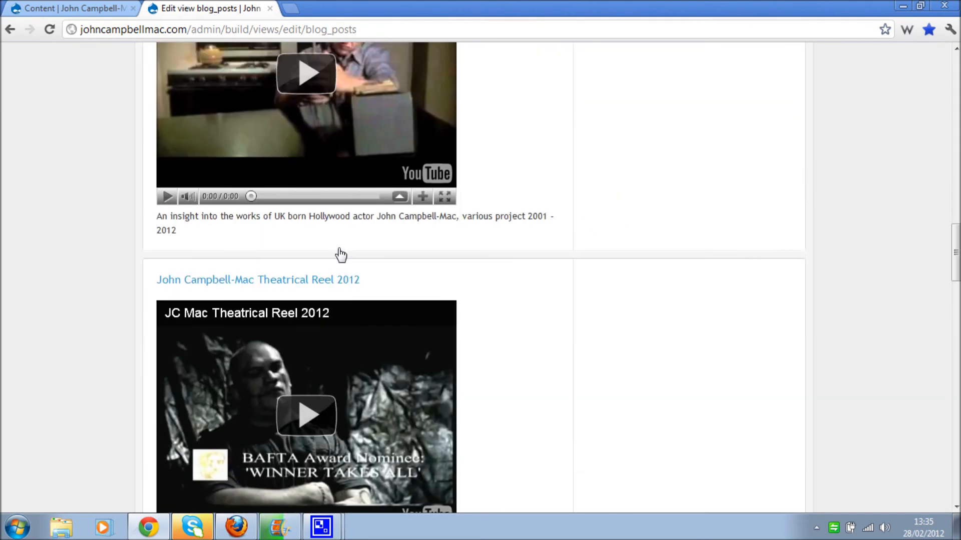
pyautogui.scroll(8, 340, 255)
pyautogui.scroll(10, 342, 255)
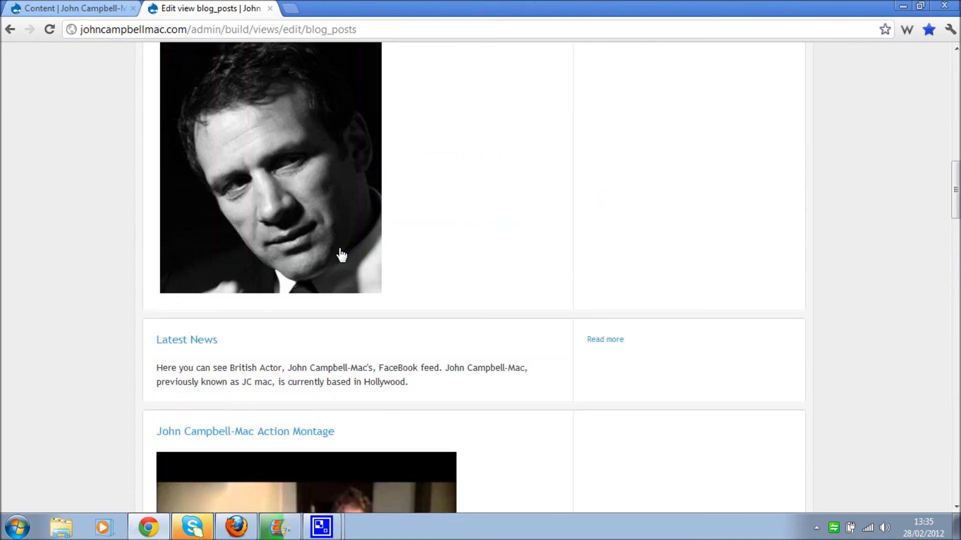
pyautogui.scroll(10, 343, 255)
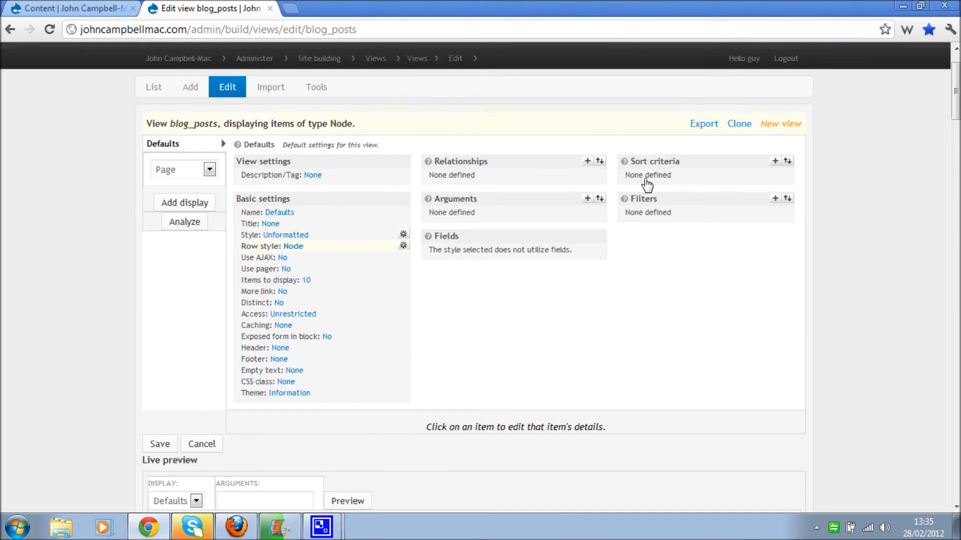
# - Add the Node: Type and Node: Published filters from the Node group to the view's defaults
pyautogui.click(776, 200)
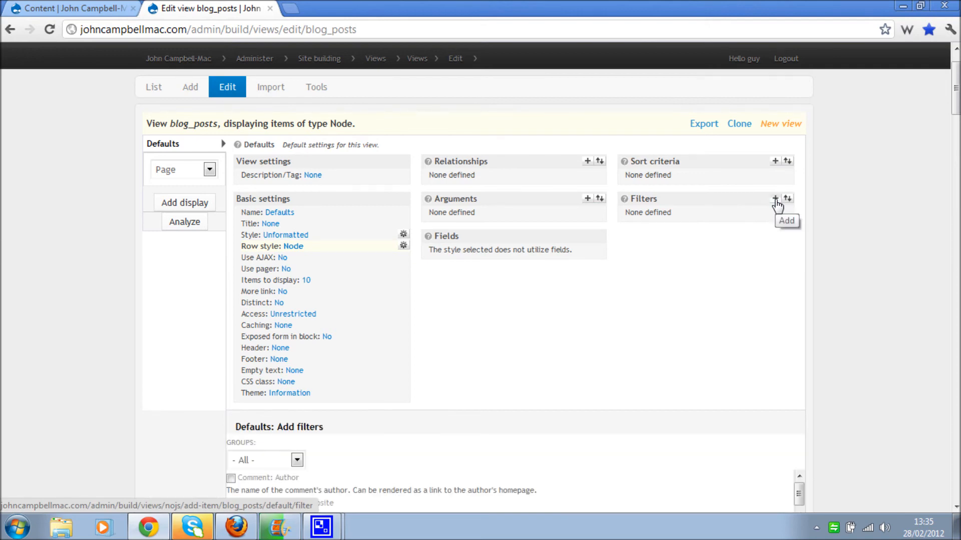
pyautogui.scroll(-6, 527, 287)
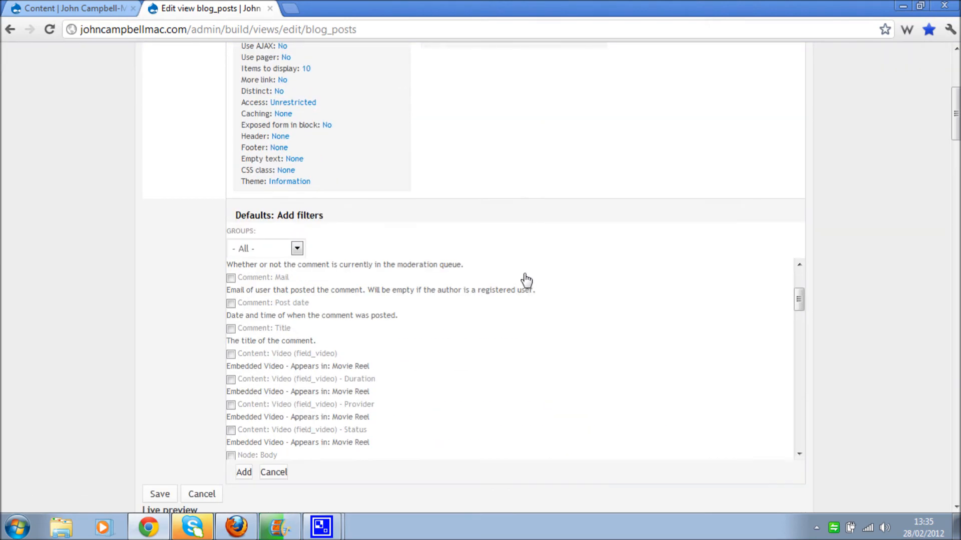
pyautogui.click(275, 253)
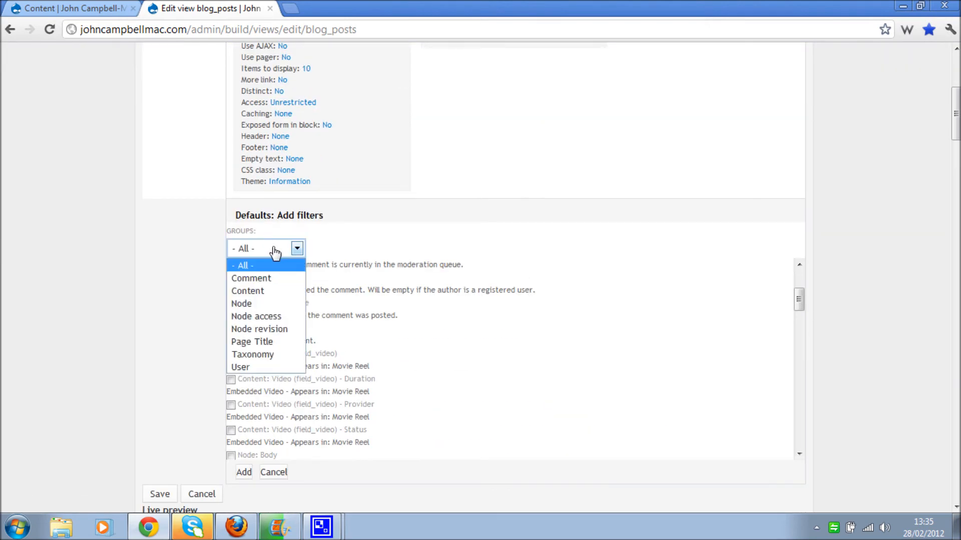
pyautogui.click(270, 306)
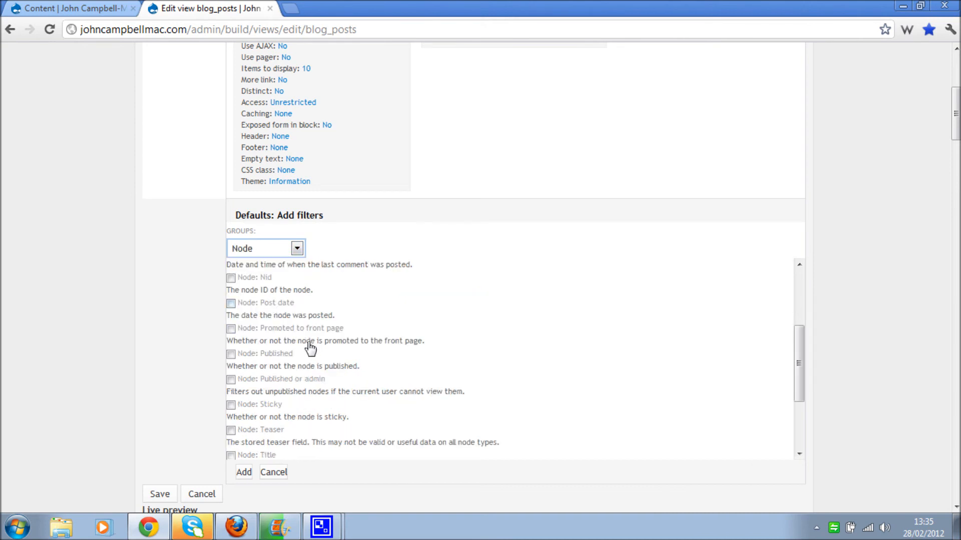
pyautogui.scroll(-5, 310, 347)
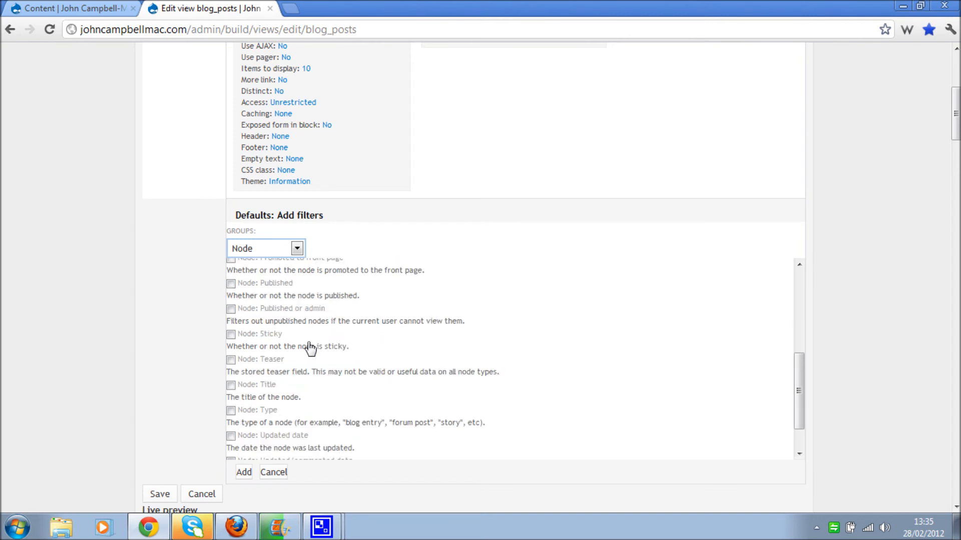
pyautogui.click(238, 366)
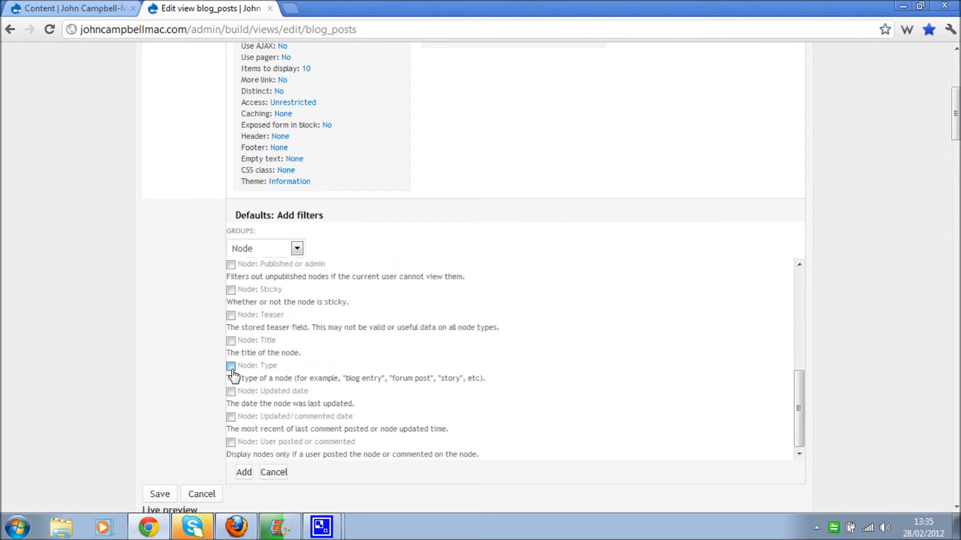
pyautogui.scroll(-3, 238, 414)
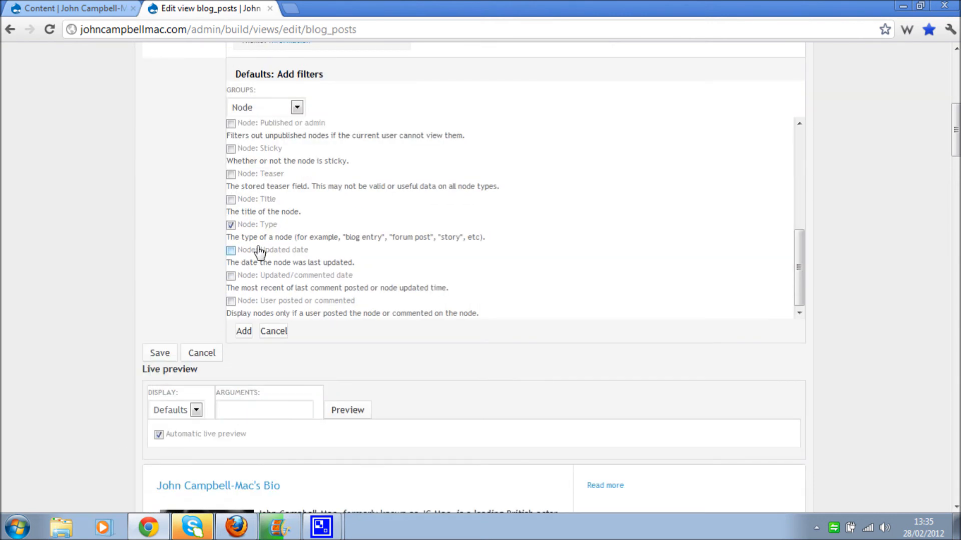
pyautogui.scroll(3, 241, 247)
pyautogui.click(231, 170)
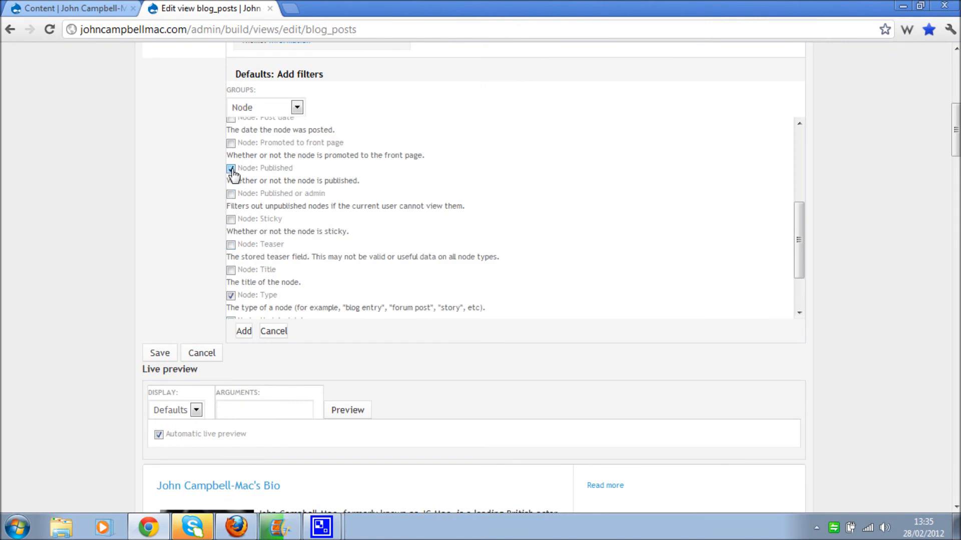
pyautogui.click(244, 332)
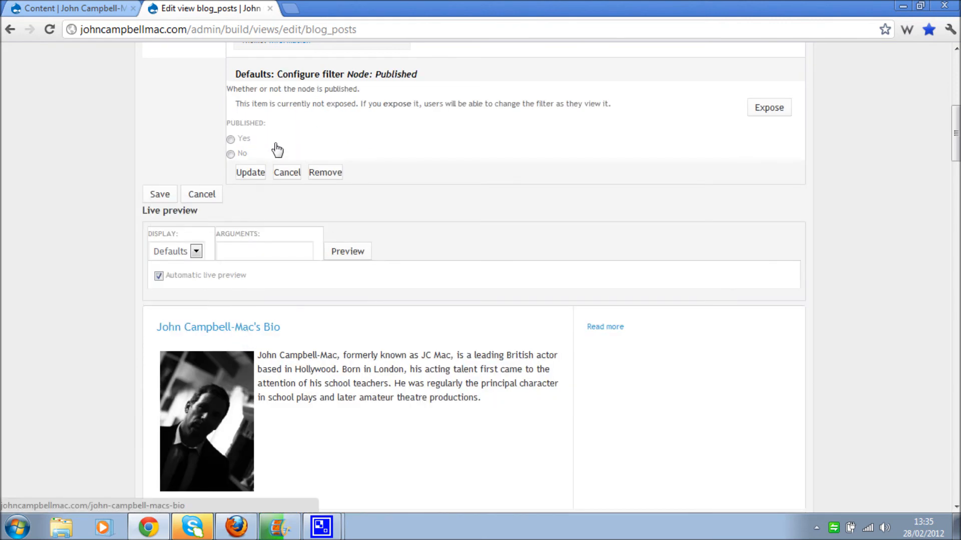
# - Set the Published filter to Yes and restrict the node type filter to Blog
pyautogui.click(230, 139)
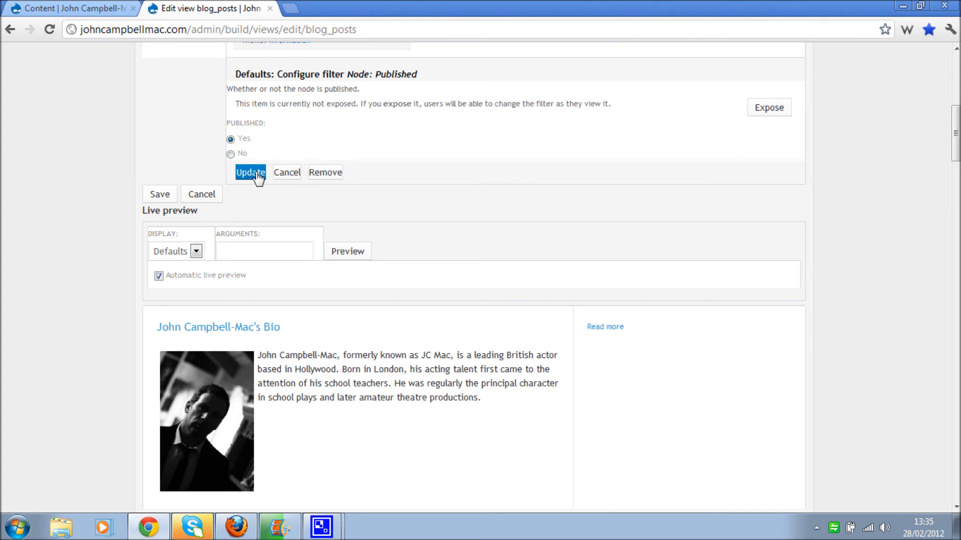
pyautogui.click(256, 175)
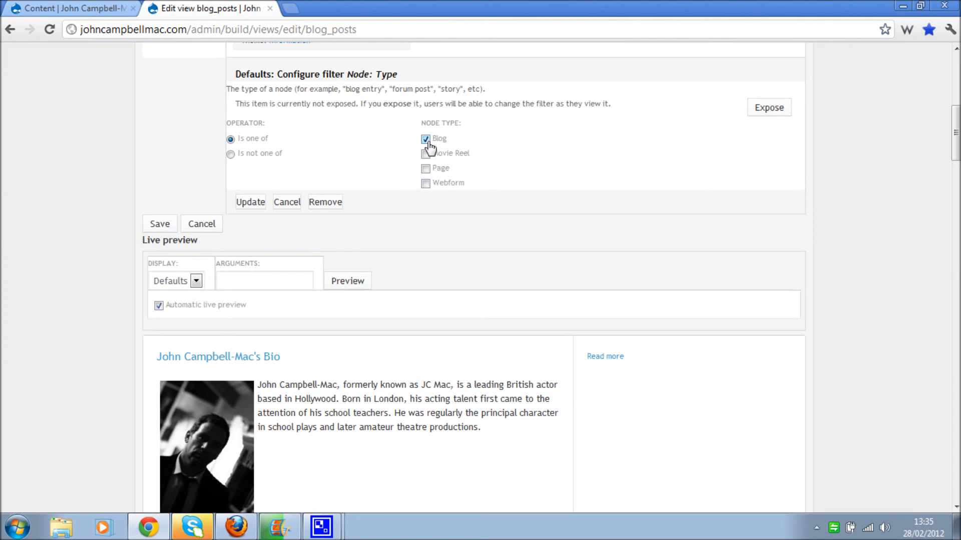
pyautogui.click(258, 203)
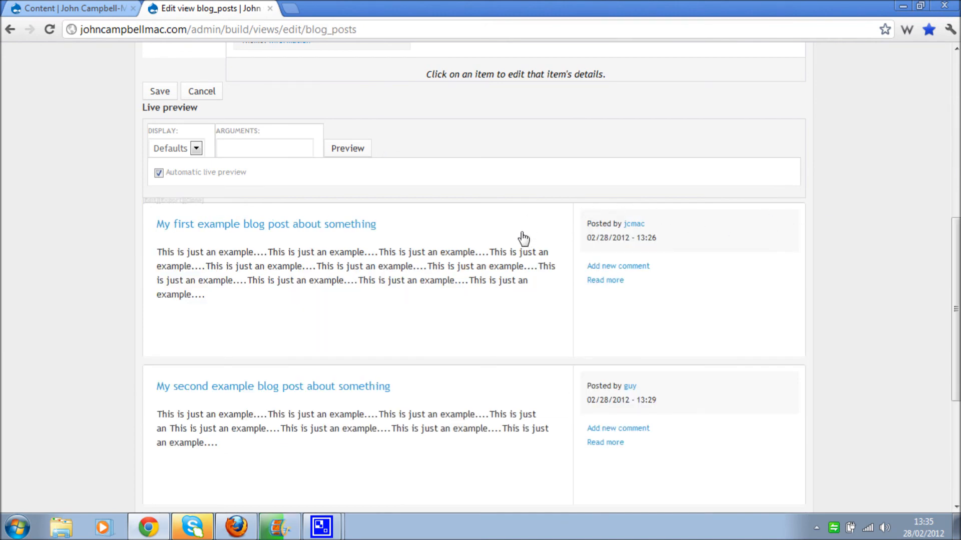
# - Add a Page display to the blog_posts view and remove the duplicate second Page display
pyautogui.scroll(-5, 523, 238)
pyautogui.scroll(5, 523, 239)
pyautogui.scroll(7, 523, 239)
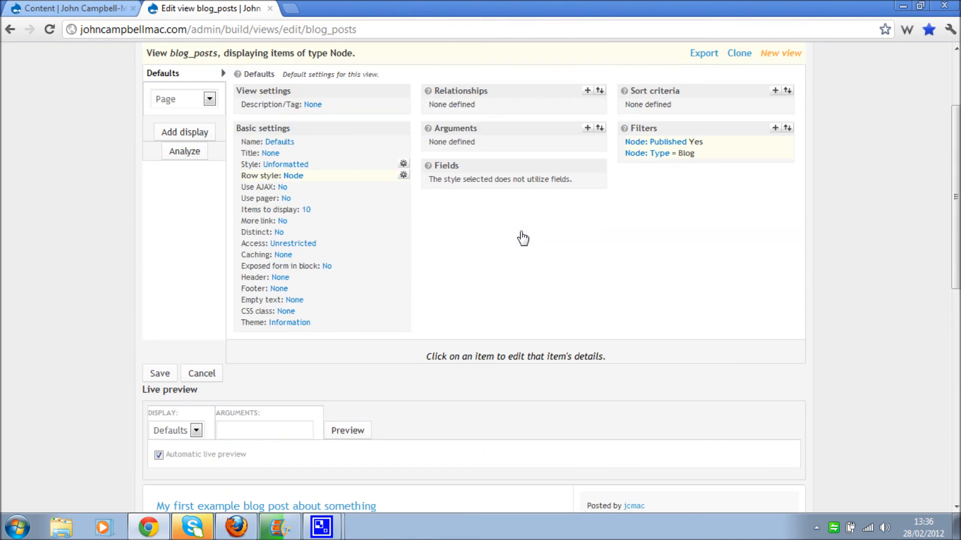
pyautogui.scroll(2, 282, 165)
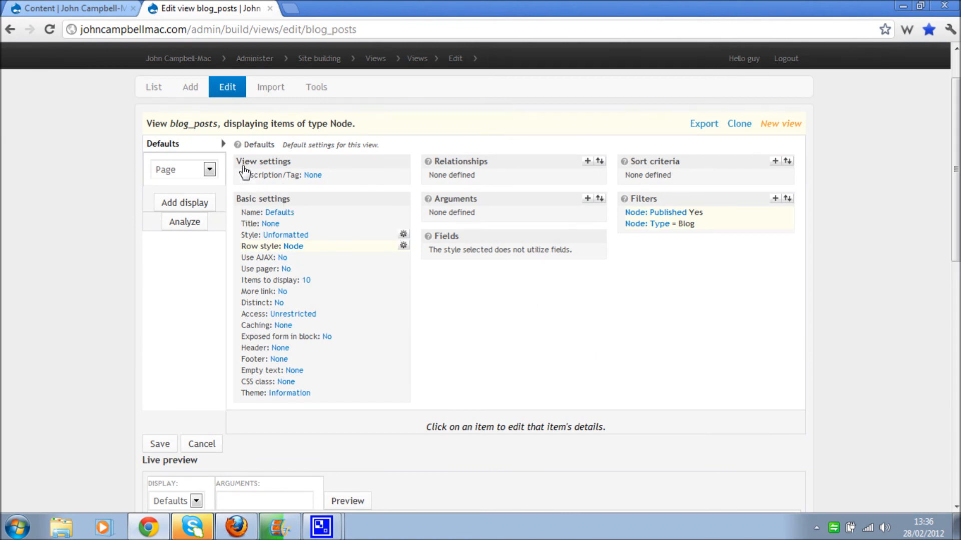
pyautogui.click(210, 172)
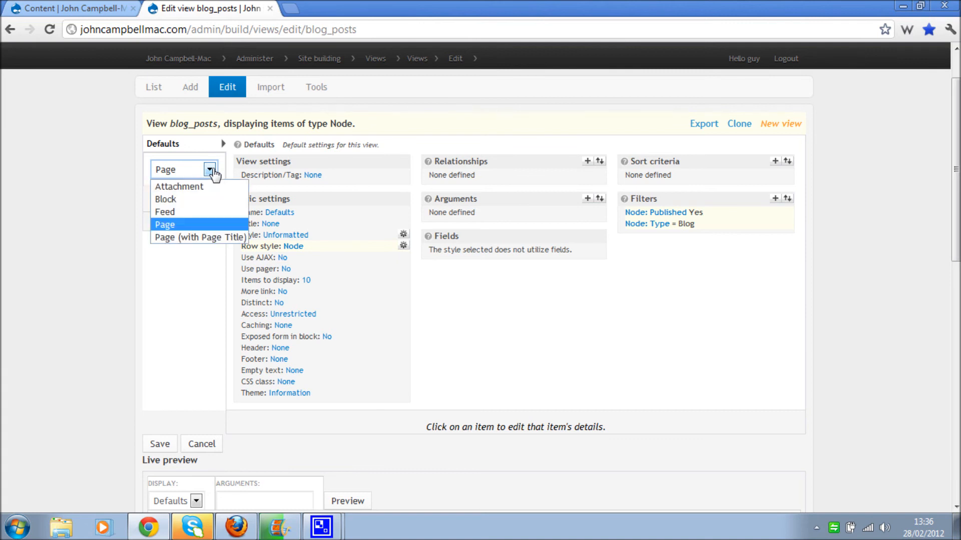
pyautogui.click(174, 229)
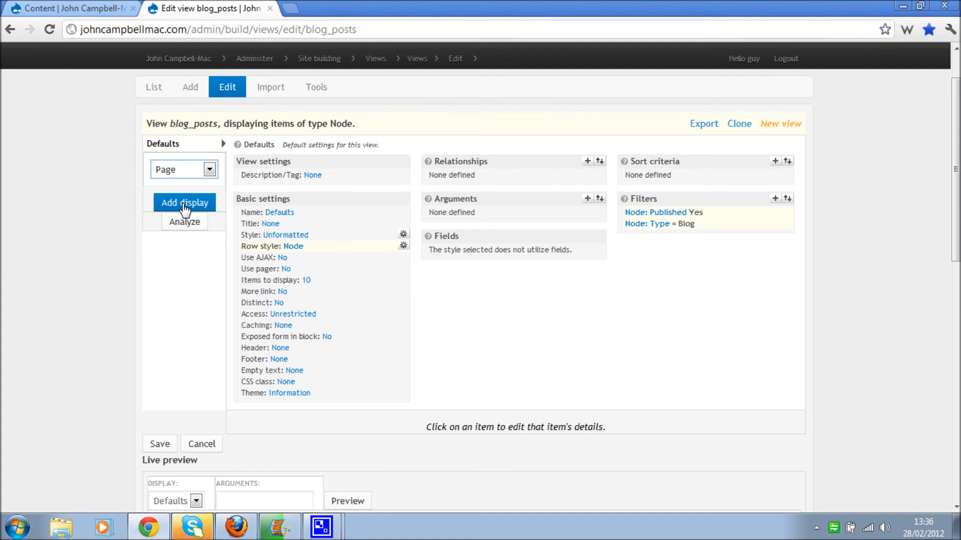
pyautogui.click(184, 205)
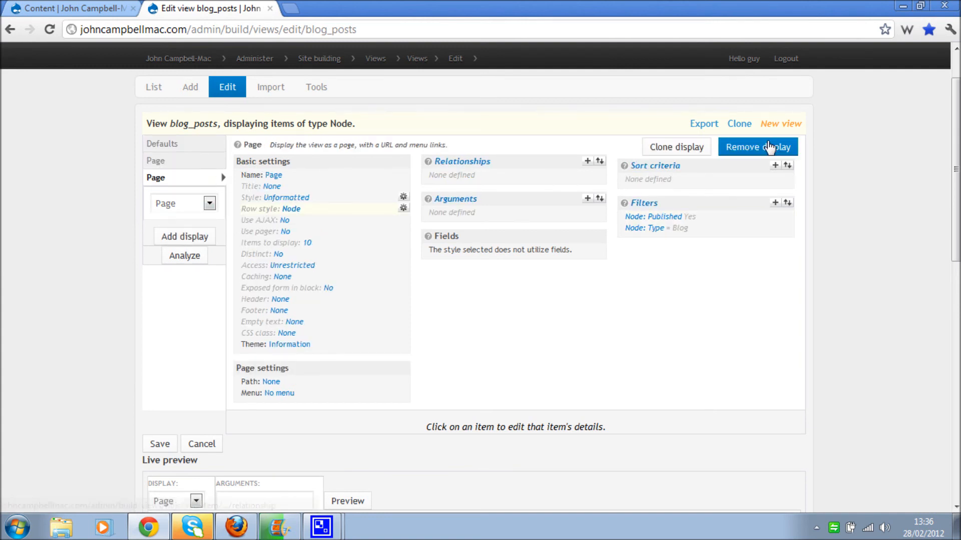
pyautogui.click(730, 151)
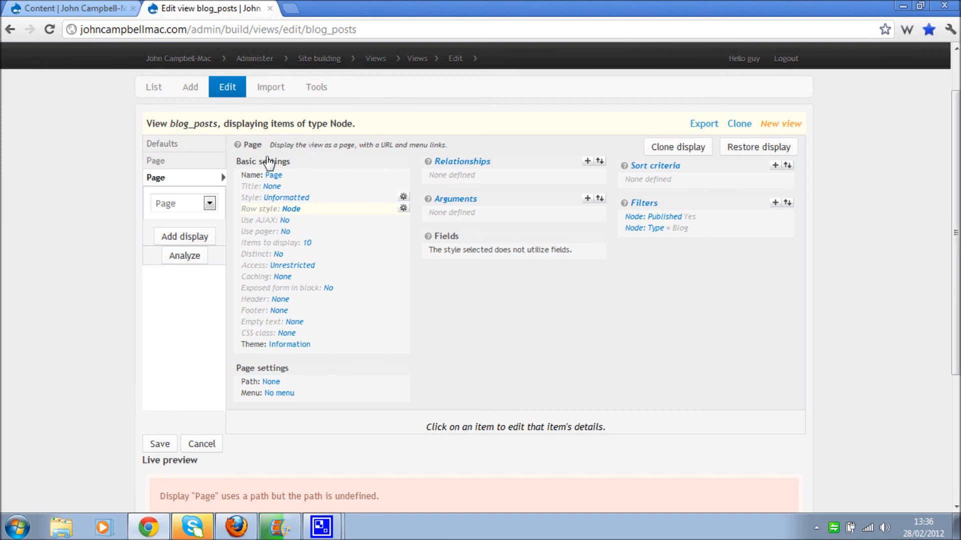
pyautogui.click(169, 165)
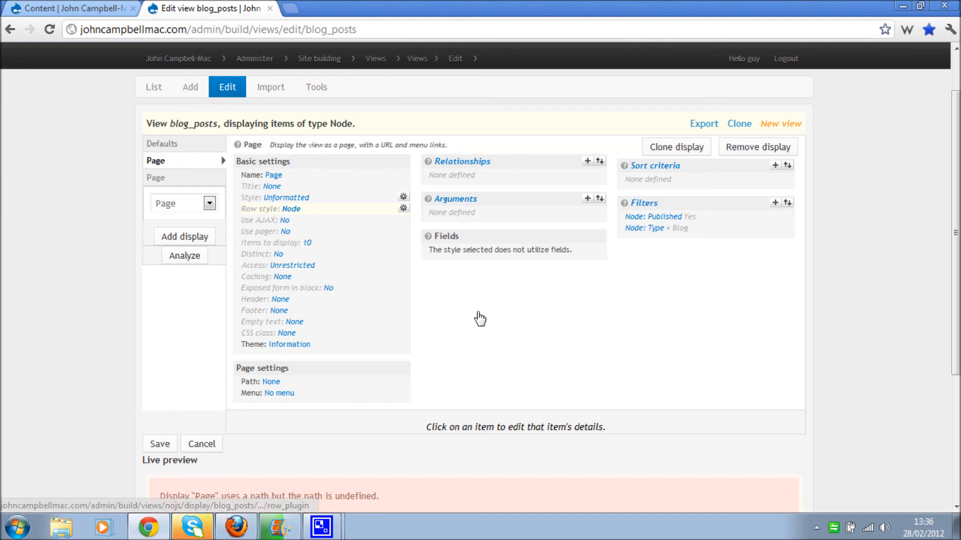
# - Set the remaining Page display's path to blog
pyautogui.scroll(-3, 526, 322)
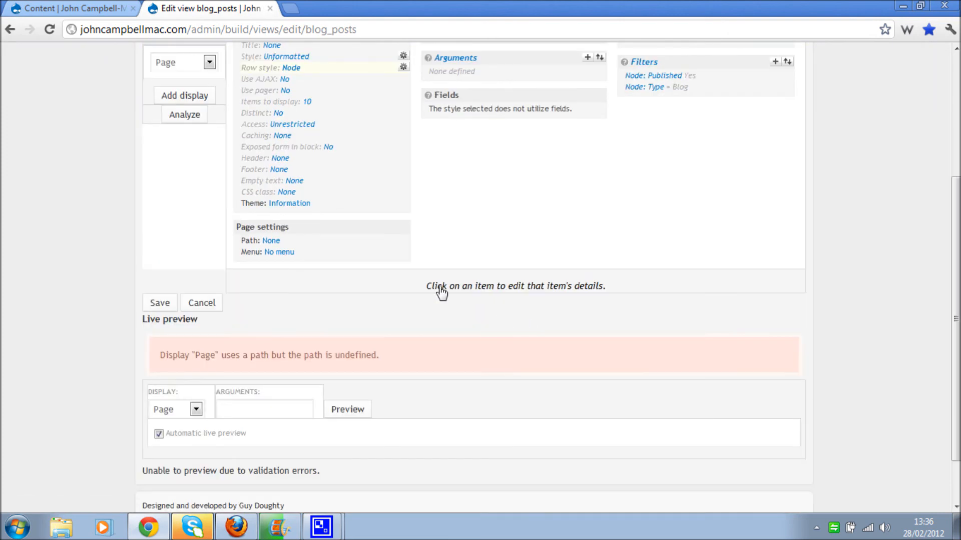
pyautogui.click(274, 242)
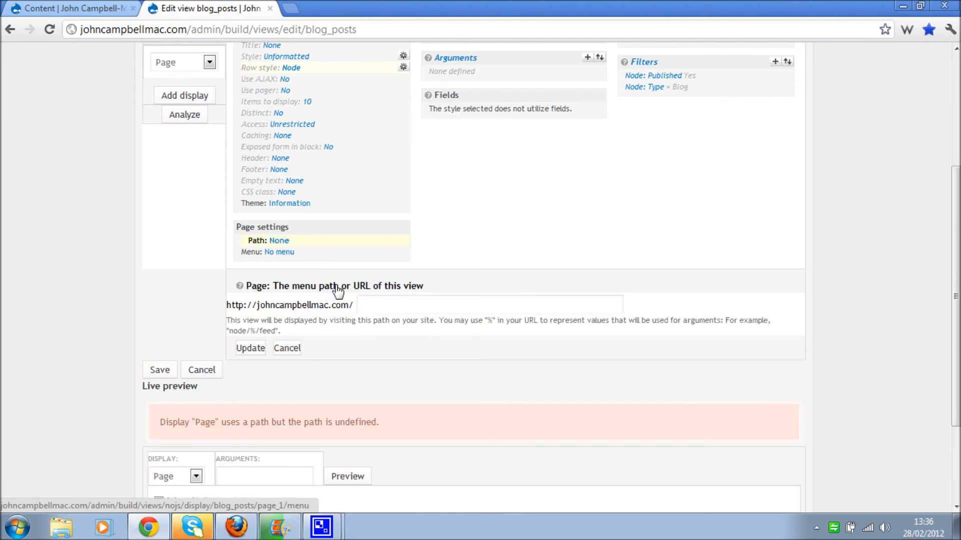
pyautogui.click(378, 306)
pyautogui.write('blog')
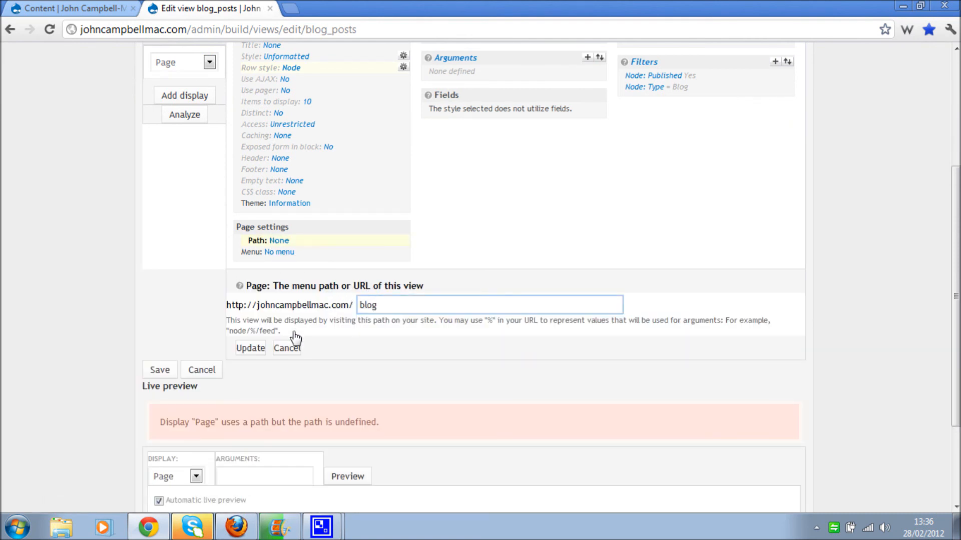
pyautogui.click(254, 359)
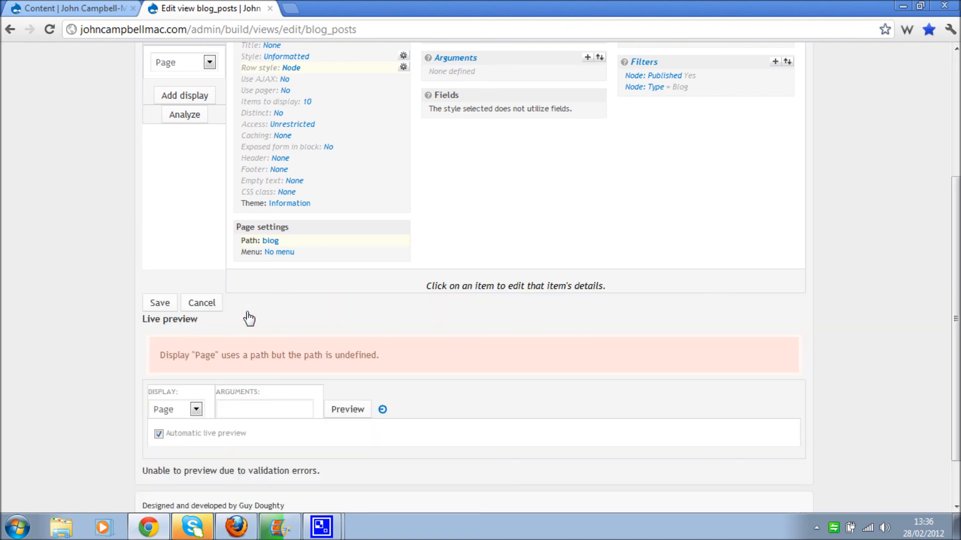
# - Give the Page display a normal menu entry titled Blog
pyautogui.click(281, 254)
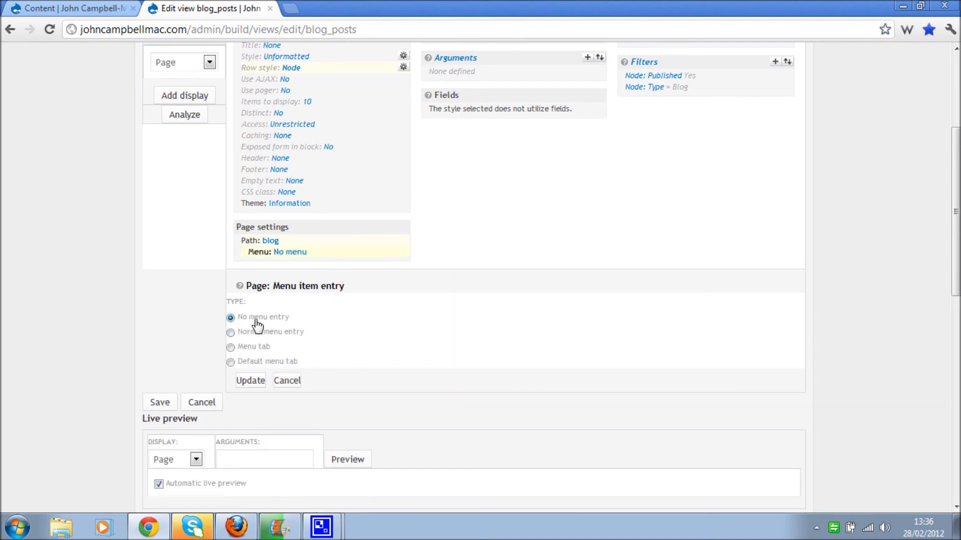
pyautogui.click(259, 332)
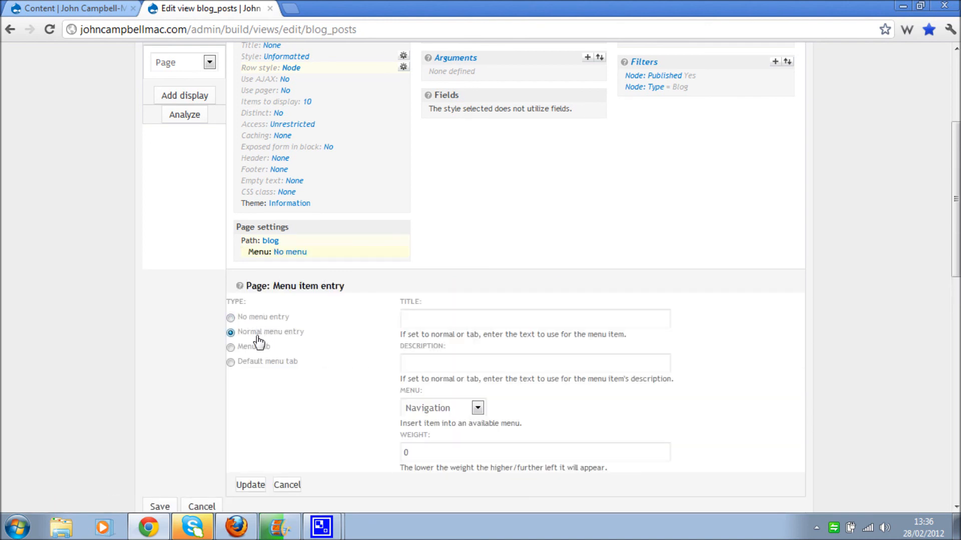
pyautogui.click(479, 322)
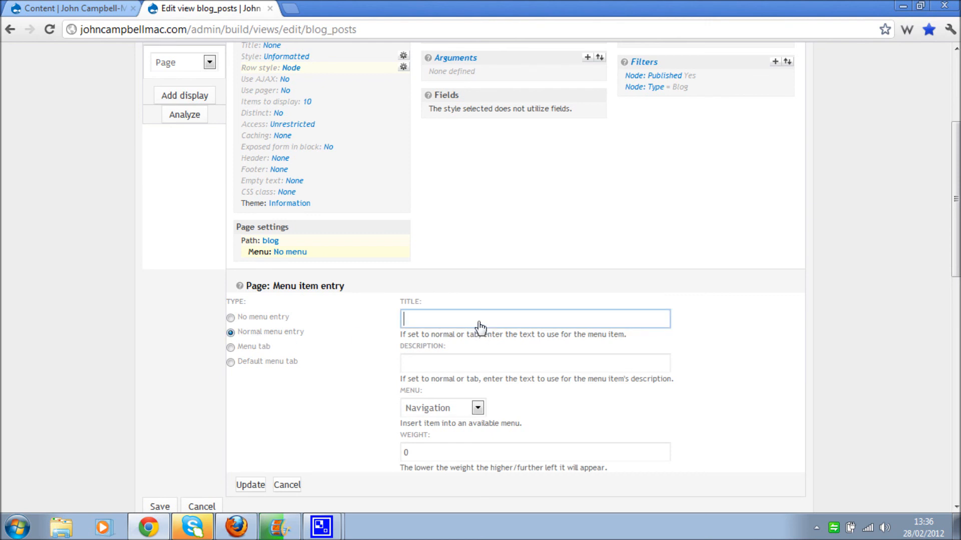
pyautogui.write('Blog')
# - Enter a menu item description presenting the page as the British actor's blog, including the actor's full name
pyautogui.click(454, 372)
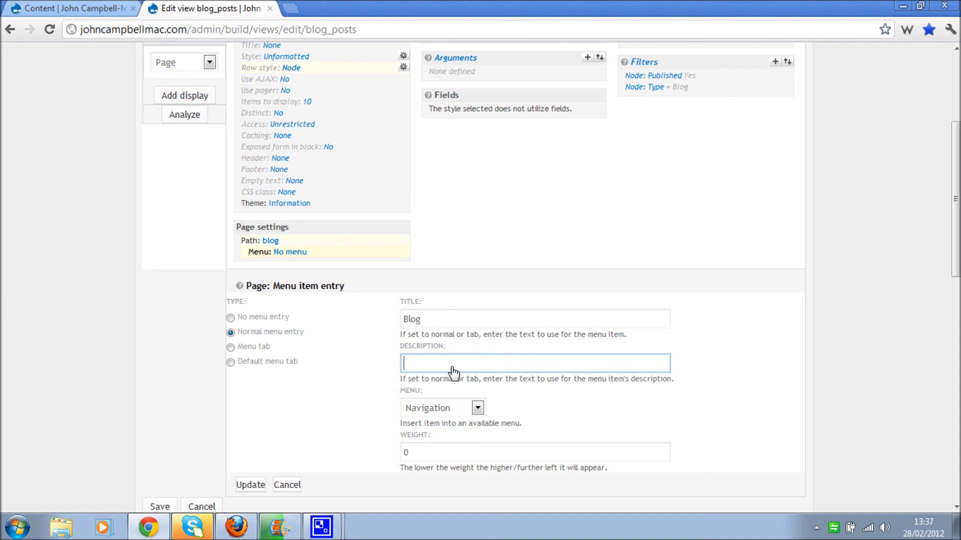
pyautogui.write('British ')
pyautogui.write('Acot')
pyautogui.write('tor ')
pyautogui.write('Kohn')
pyautogui.press('BackSpace')
pyautogui.press('BackSpace')
pyautogui.press('BackSpace')
pyautogui.press('BackSpace')
pyautogui.write('john Campbell')
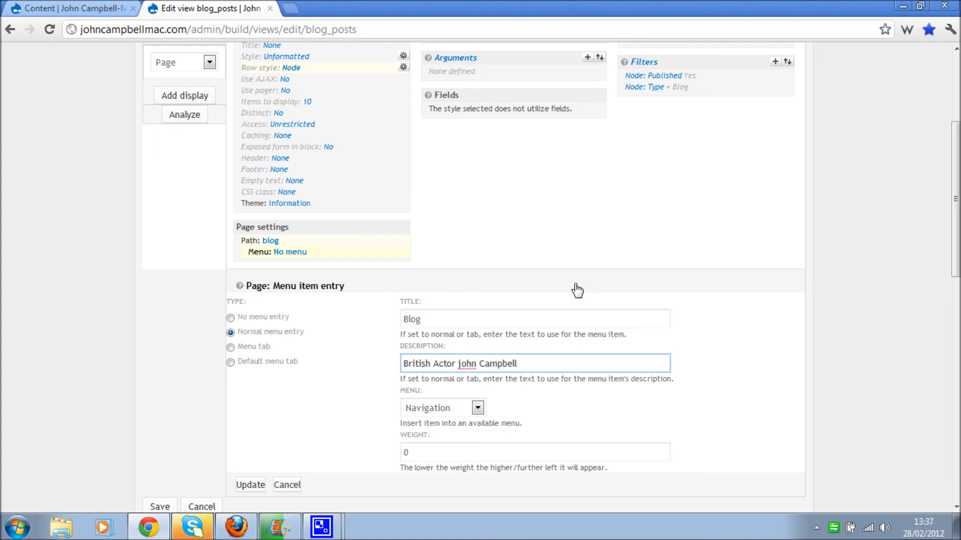
pyautogui.write('-M')
pyautogui.press('Left')
pyautogui.press('Left')
pyautogui.press('Left')
pyautogui.press('Left')
pyautogui.press('Left')
pyautogui.press('Left')
pyautogui.press('Left')
pyautogui.press('BackSpace')
pyautogui.write('J')
pyautogui.press('Right')
pyautogui.press('Right')
pyautogui.press('Right')
pyautogui.press('Right')
pyautogui.press('Right')
pyautogui.press('Right')
pyautogui.press('Right')
pyautogui.press('Right')
pyautogui.press('Right')
pyautogui.press('Right')
pyautogui.press('Right')
pyautogui.press('Right')
pyautogui.press('Right')
pyautogui.press('Right')
pyautogui.press('Right')
pyautogui.write("'s blog")
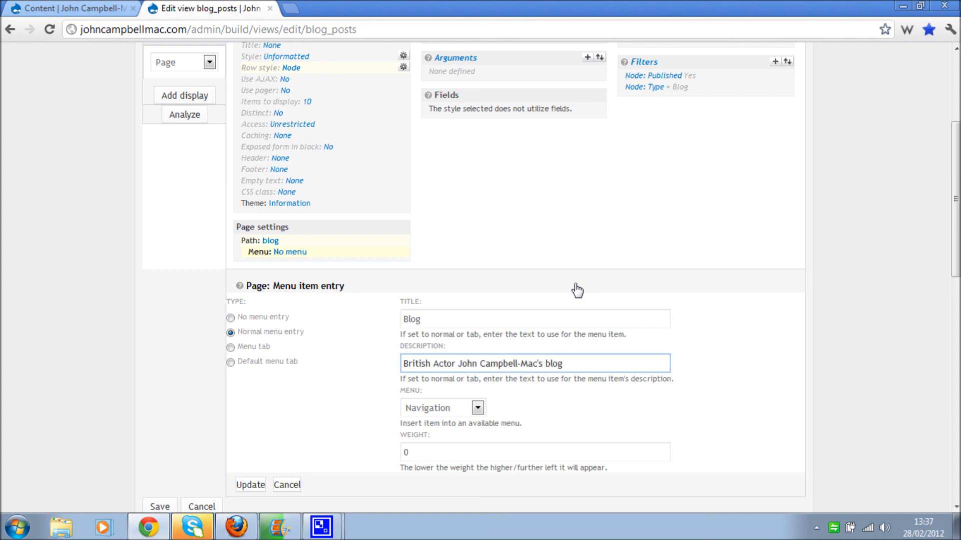
# - Place the Blog menu item in the Primary links menu and apply the menu entry settings
pyautogui.click(426, 411)
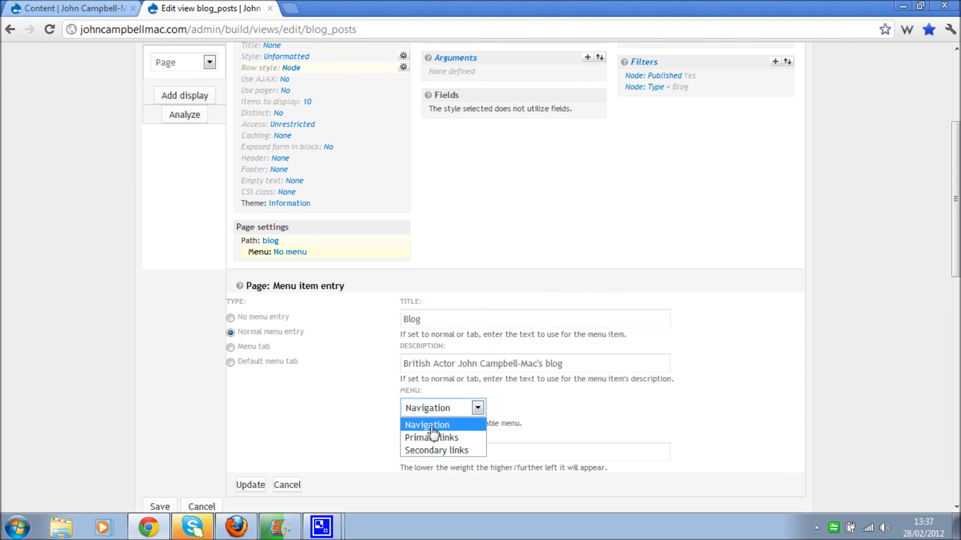
pyautogui.click(433, 438)
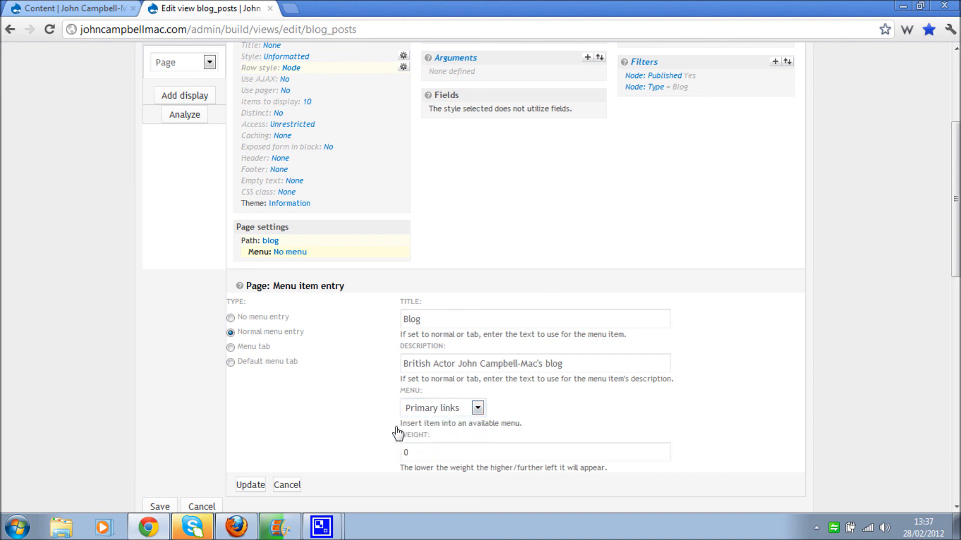
pyautogui.click(250, 484)
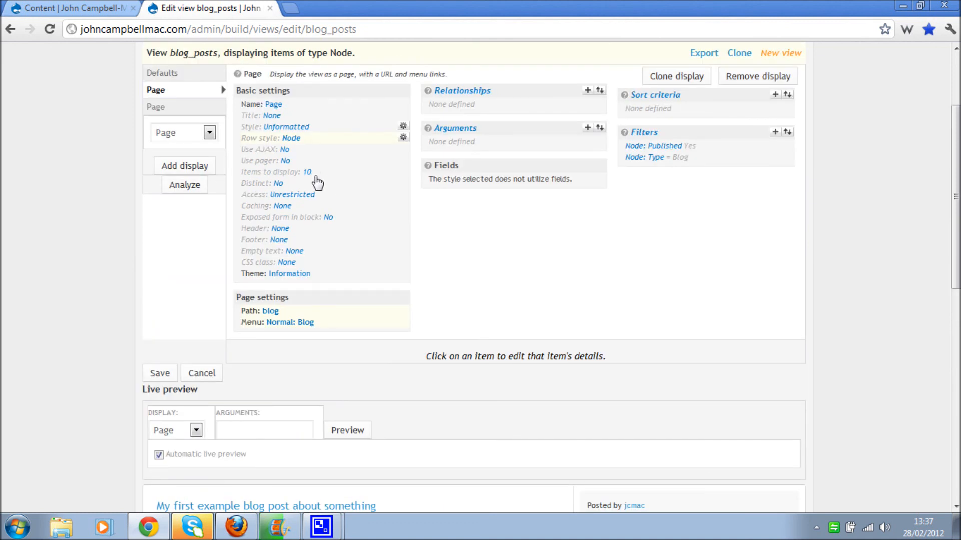
# - Enable the full pager in the view's default display and save the blog_posts view
pyautogui.click(286, 162)
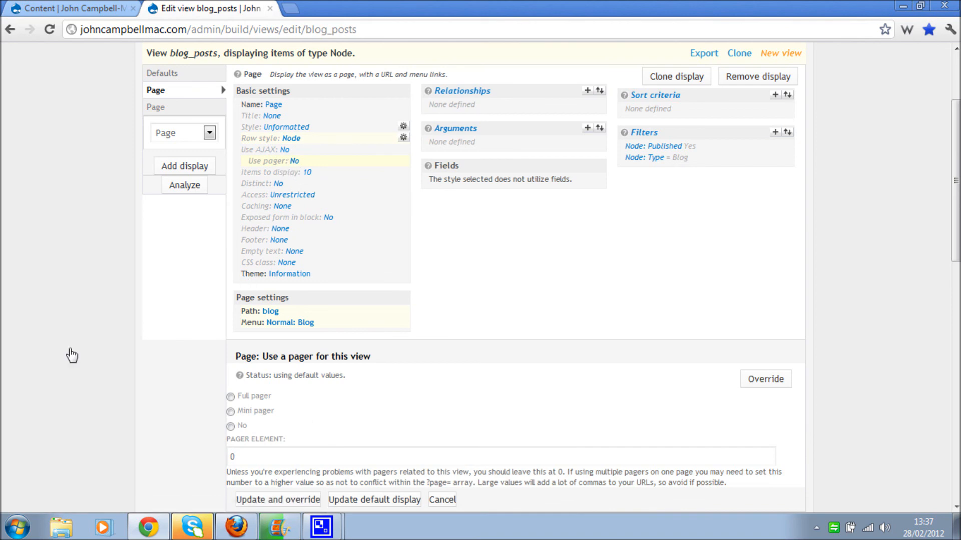
pyautogui.click(230, 397)
pyautogui.scroll(-4, 222, 345)
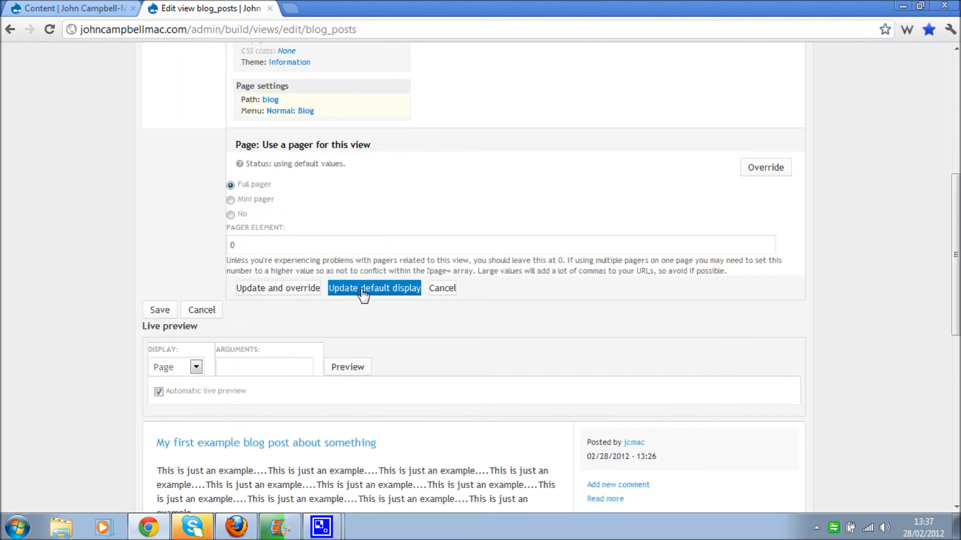
pyautogui.click(364, 295)
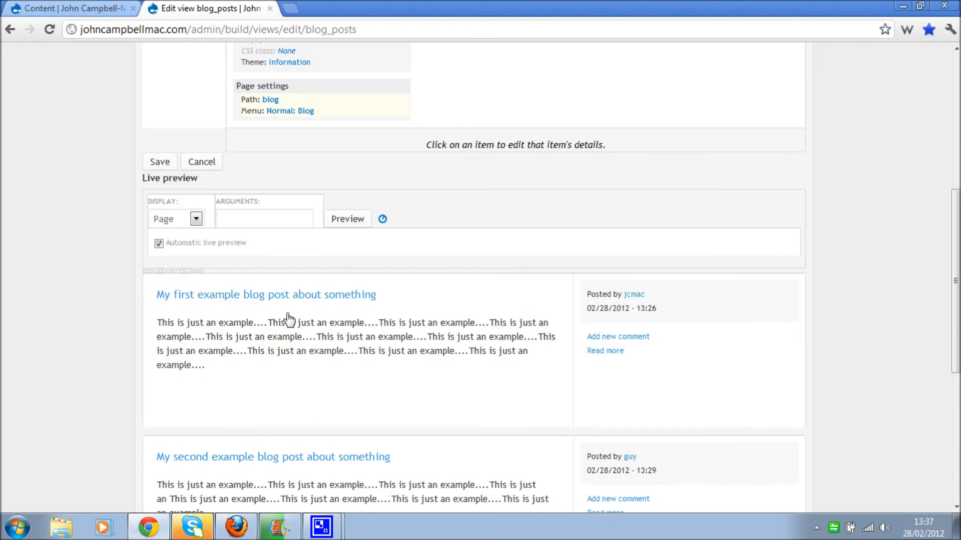
pyautogui.scroll(6, 291, 290)
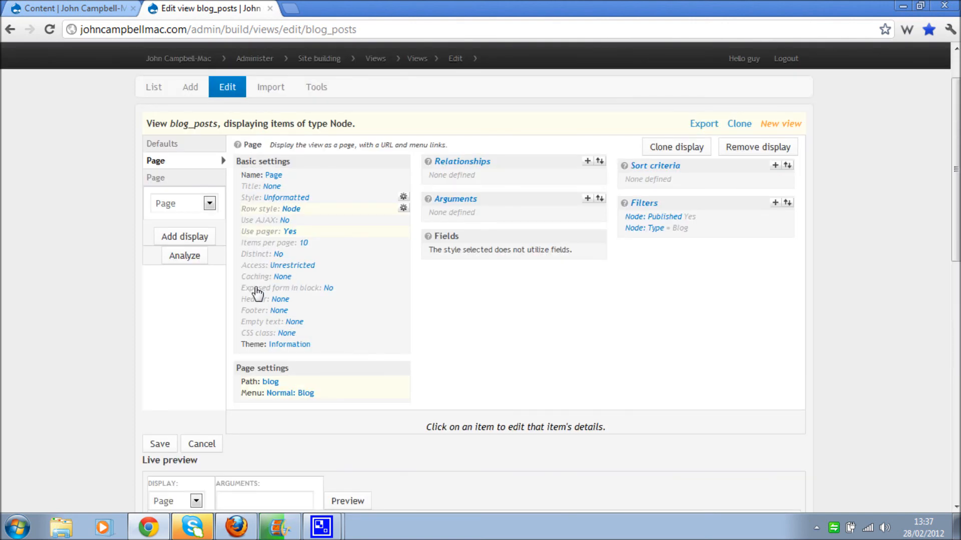
pyautogui.click(159, 443)
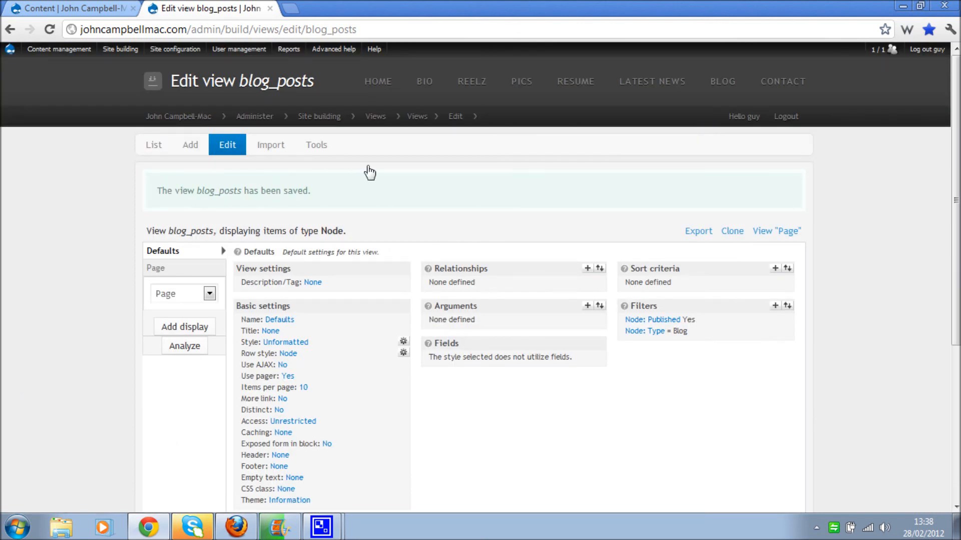
# - Open the site's Blog page and look through the listed example posts
pyautogui.click(719, 91)
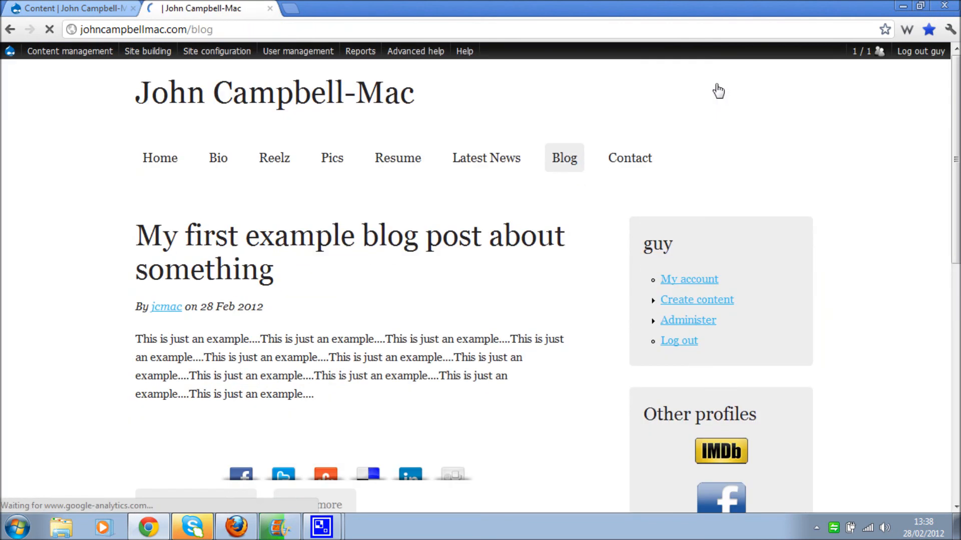
pyautogui.scroll(-4, 78, 270)
pyautogui.scroll(-4, 79, 270)
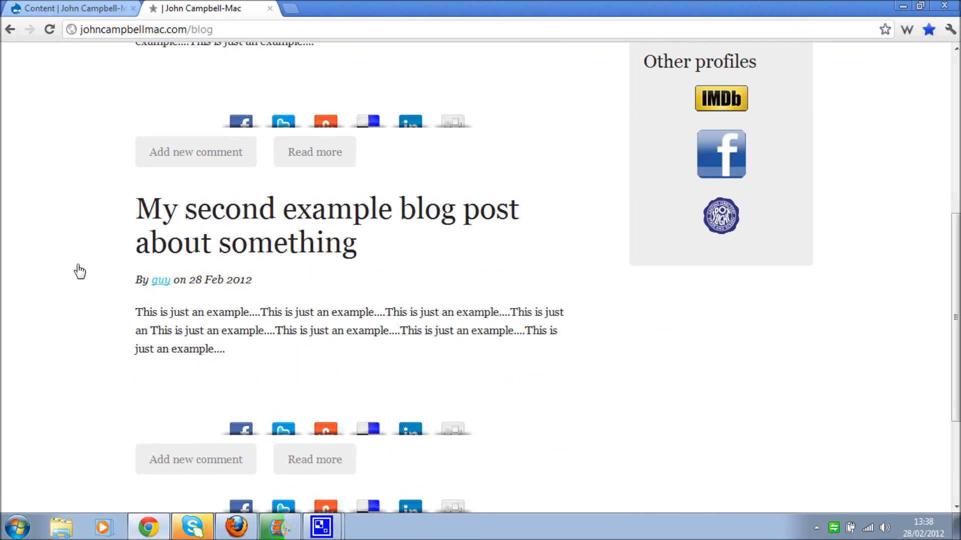
pyautogui.scroll(-2, 79, 271)
pyautogui.scroll(9, 80, 272)
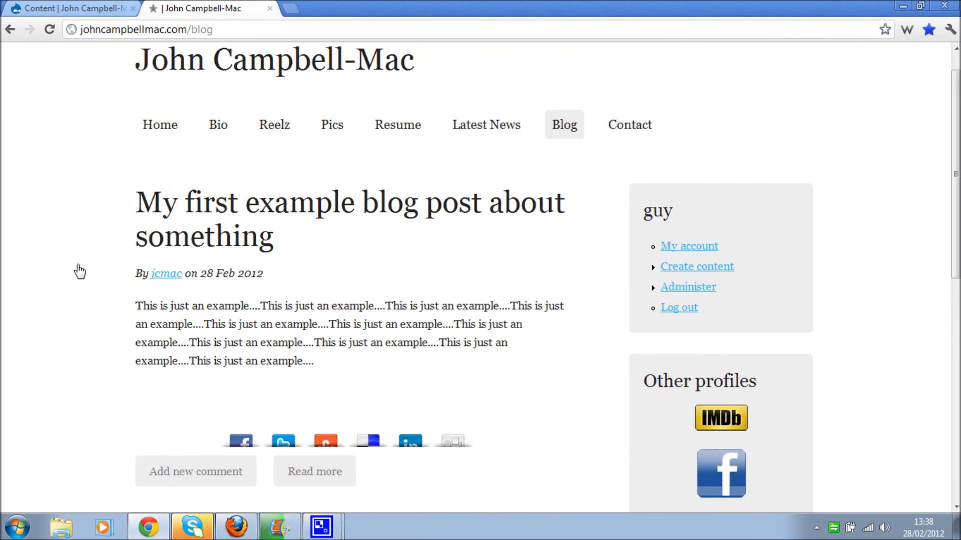
pyautogui.scroll(1, 80, 272)
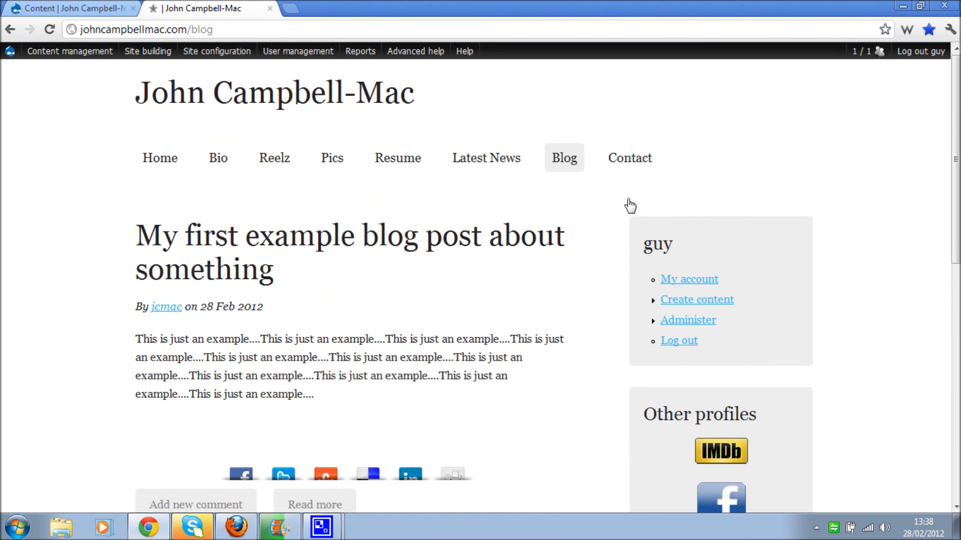